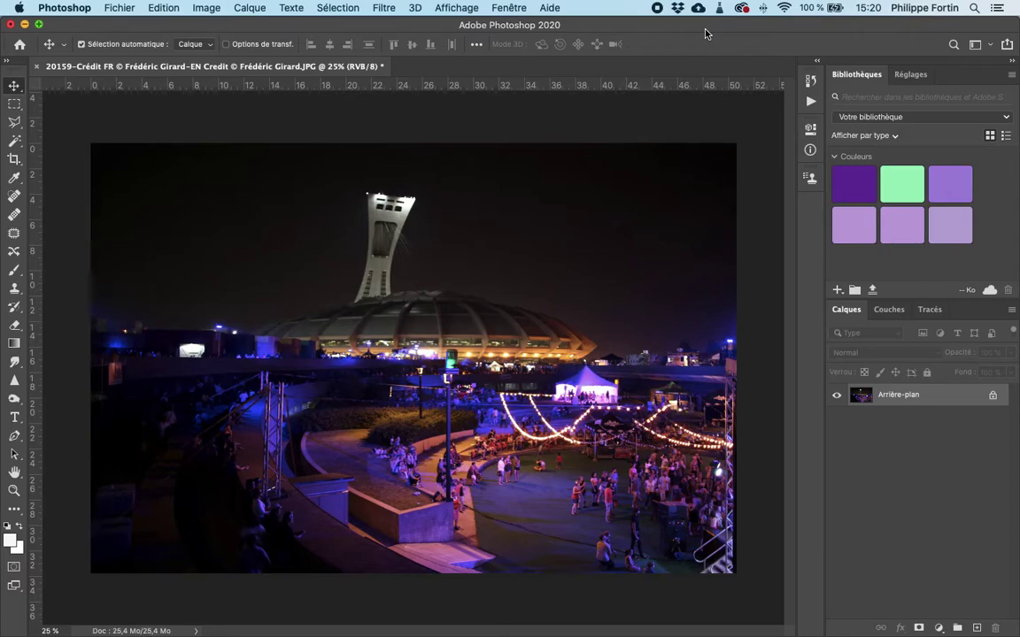
Step: Show the Image > Mode colour-mode choices for the stadium night photo
{"action": "left_click", "coordinate": [206, 8]}
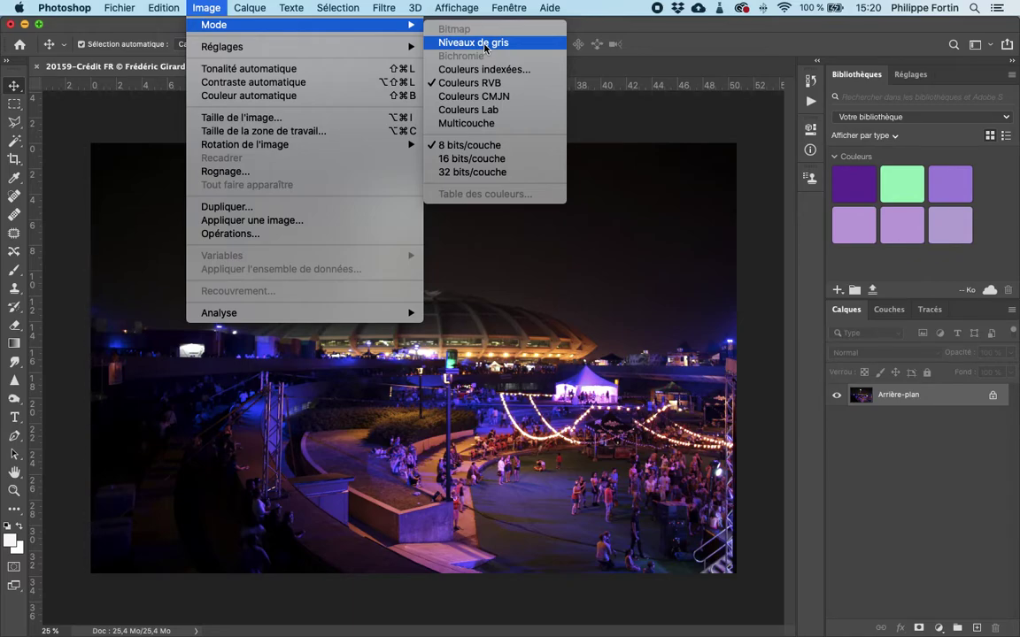
Step: Convert the stadium photo to Niveaux de gris, discarding its colour information
{"action": "left_click", "coordinate": [485, 44]}
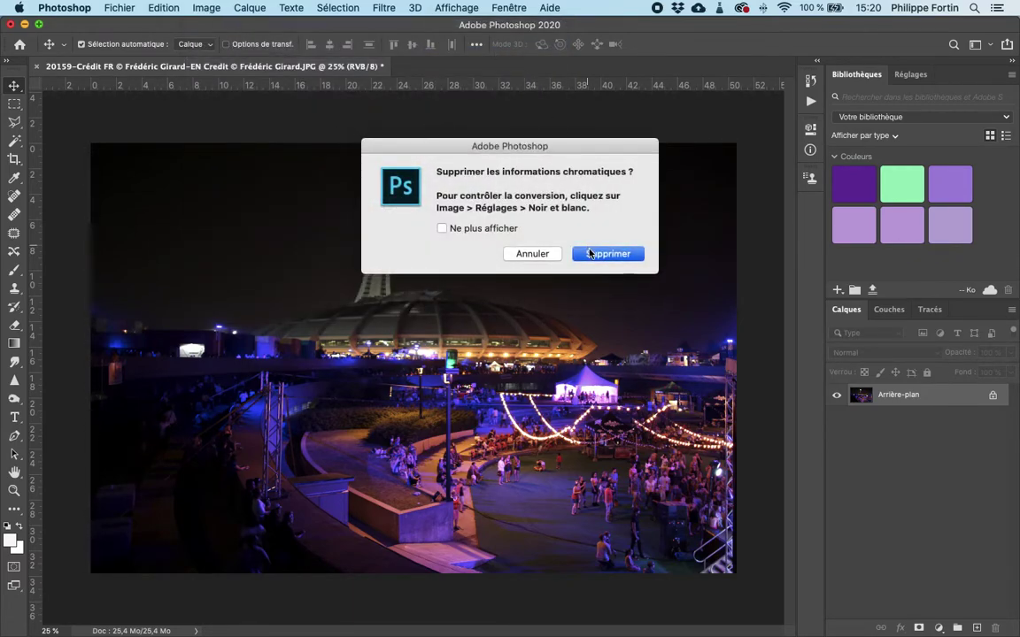
{"action": "left_click", "coordinate": [608, 254]}
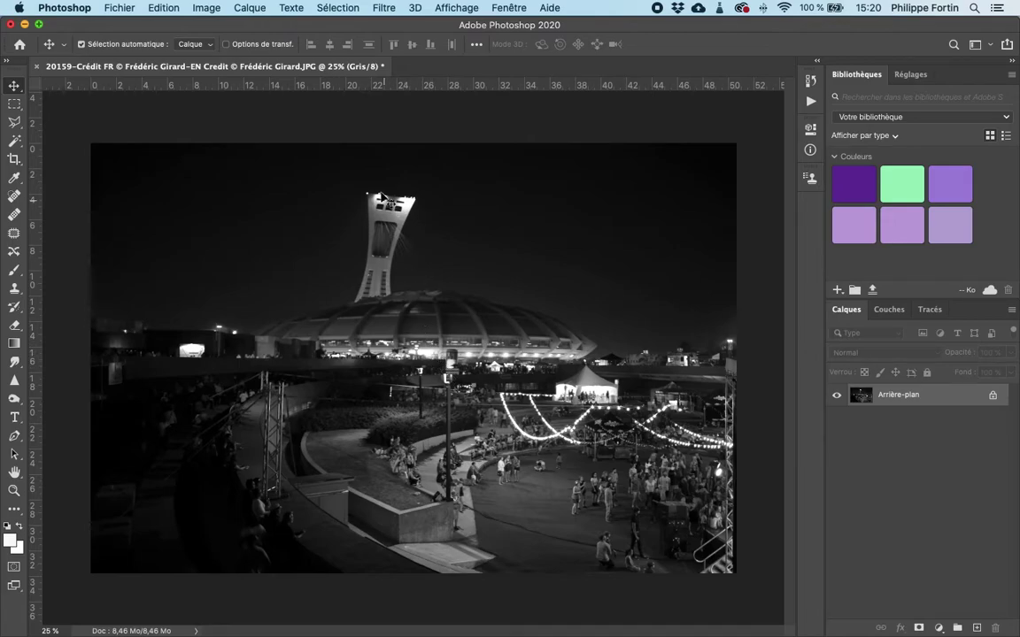
{"action": "left_click", "coordinate": [202, 8]}
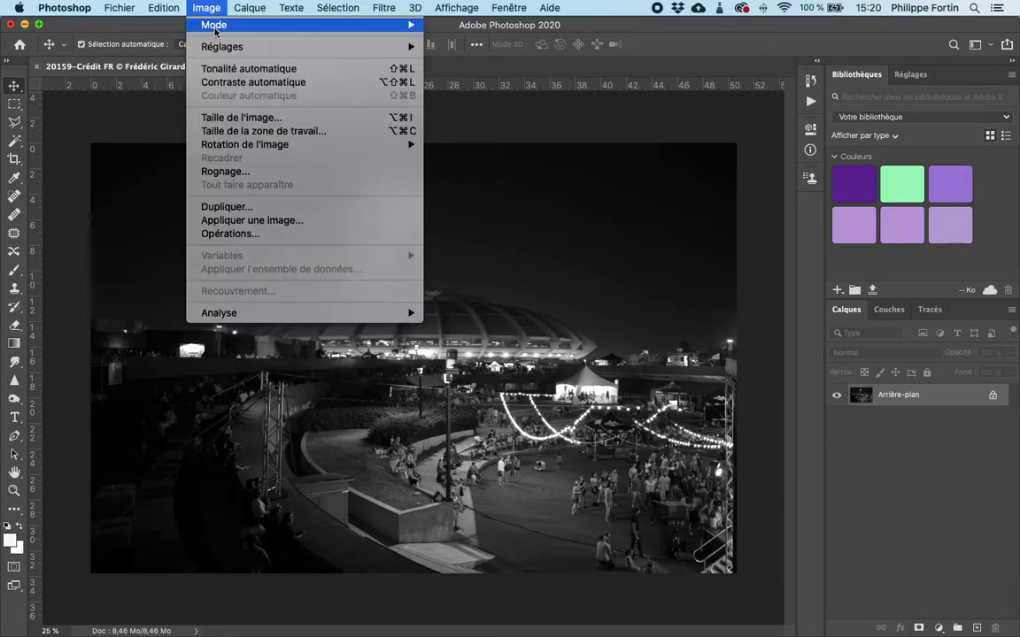
{"action": "mouse_move", "coordinate": [213, 25]}
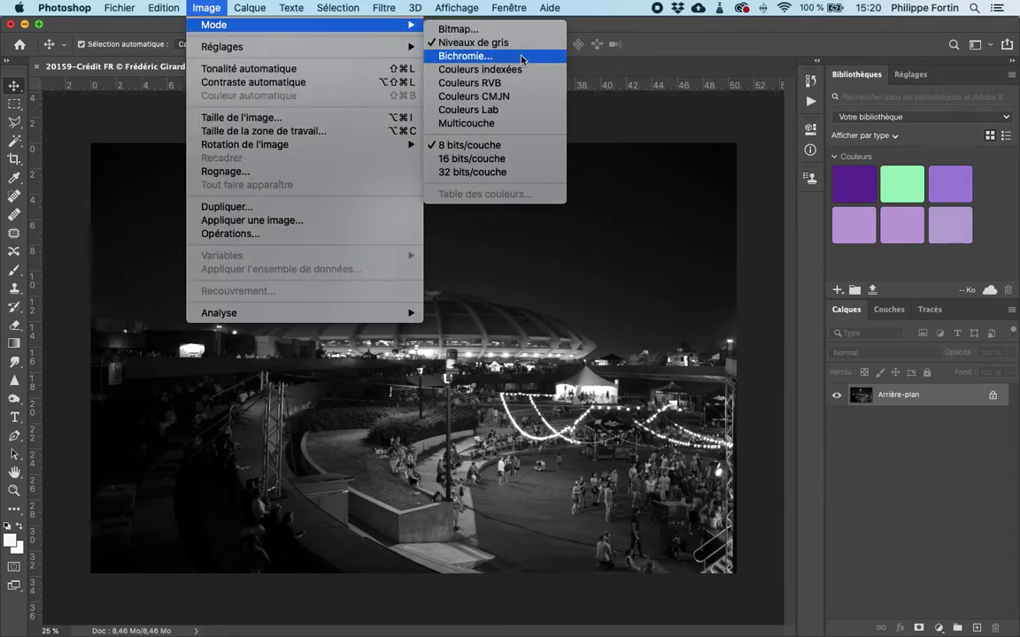
Step: Open the Bichromie settings, move the dialog aside, and set Type to two-ink Bichromie
{"action": "left_click", "coordinate": [493, 56]}
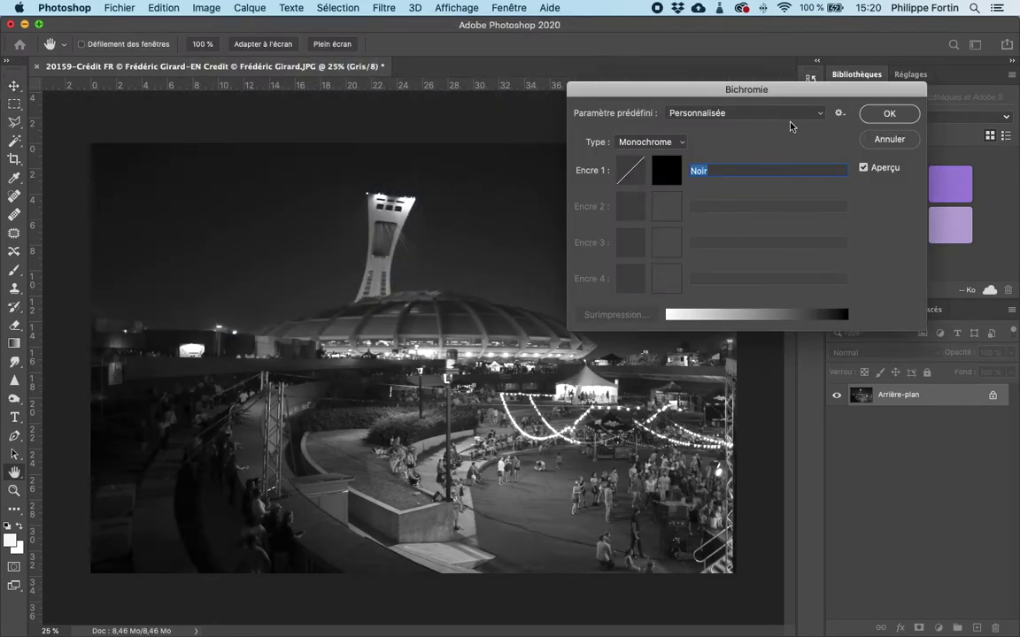
{"action": "left_click_drag", "start_coordinate": [770, 96], "coordinate": [832, 74]}
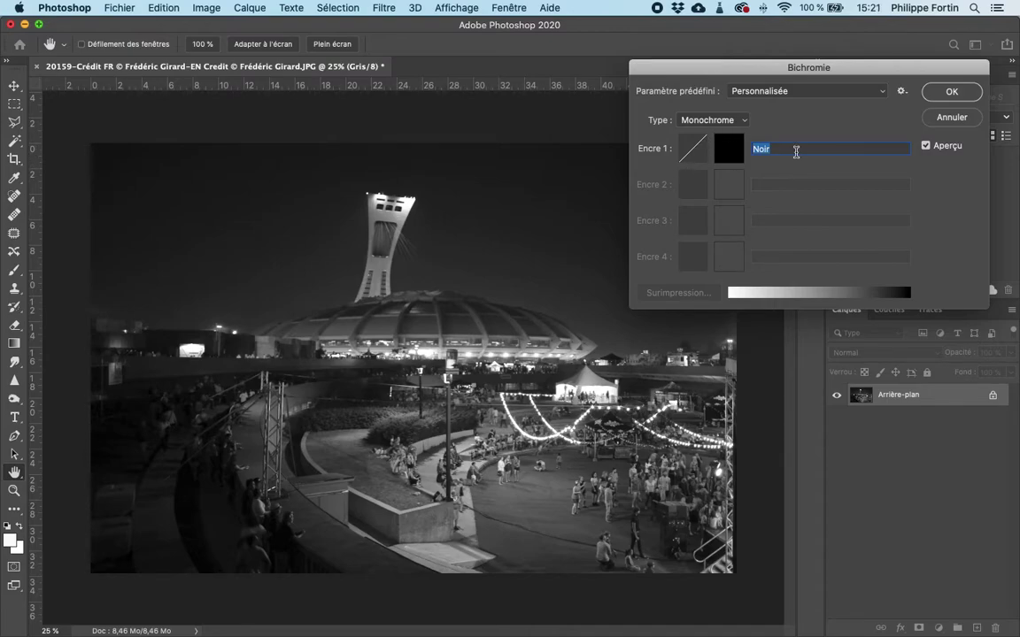
{"action": "left_click", "coordinate": [740, 122]}
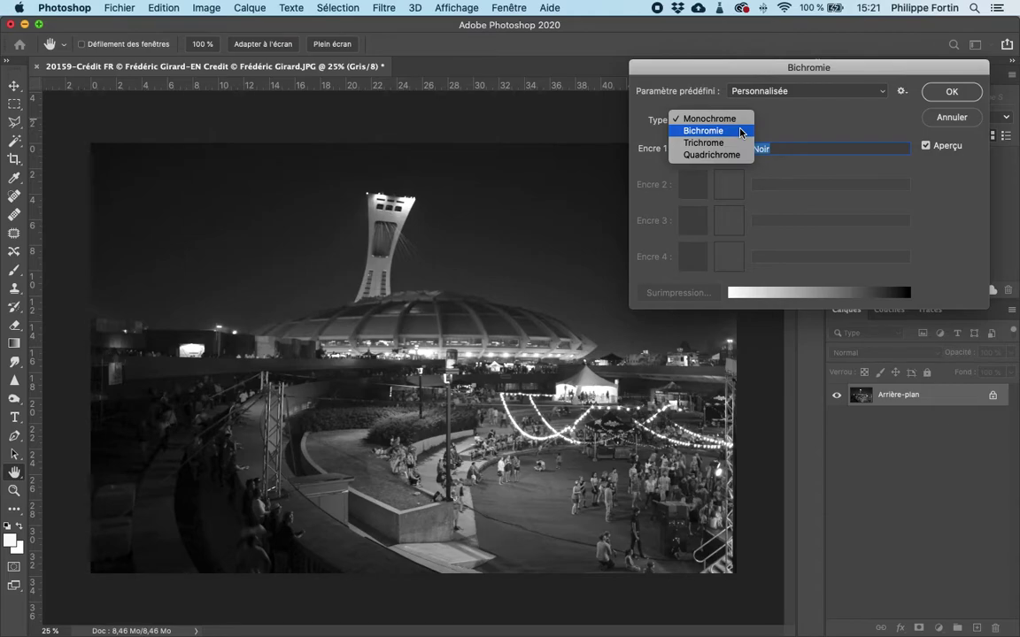
{"action": "left_click", "coordinate": [741, 131]}
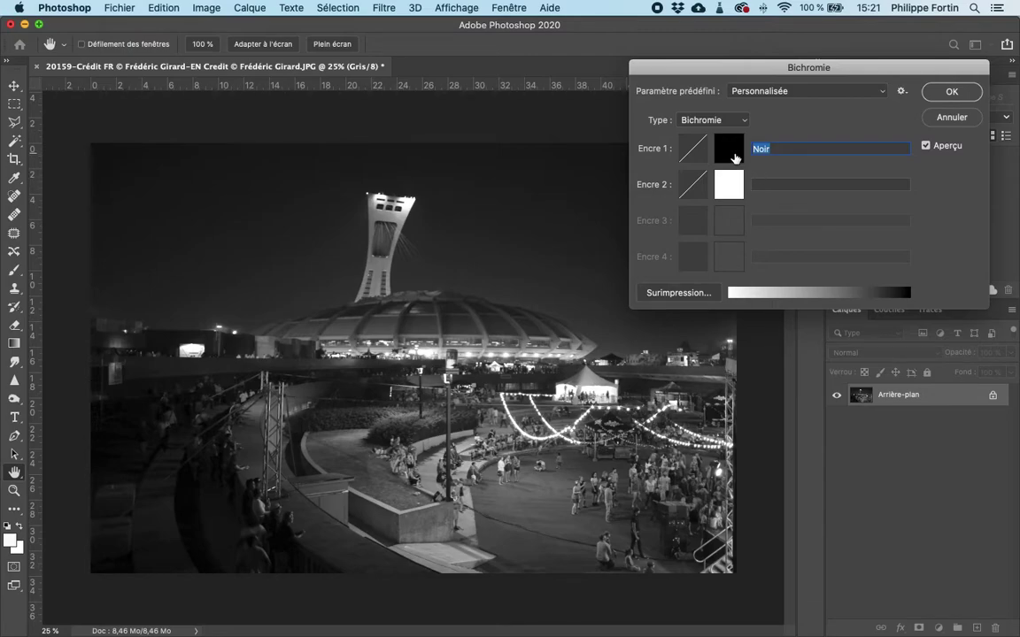
{"action": "left_click", "coordinate": [734, 158]}
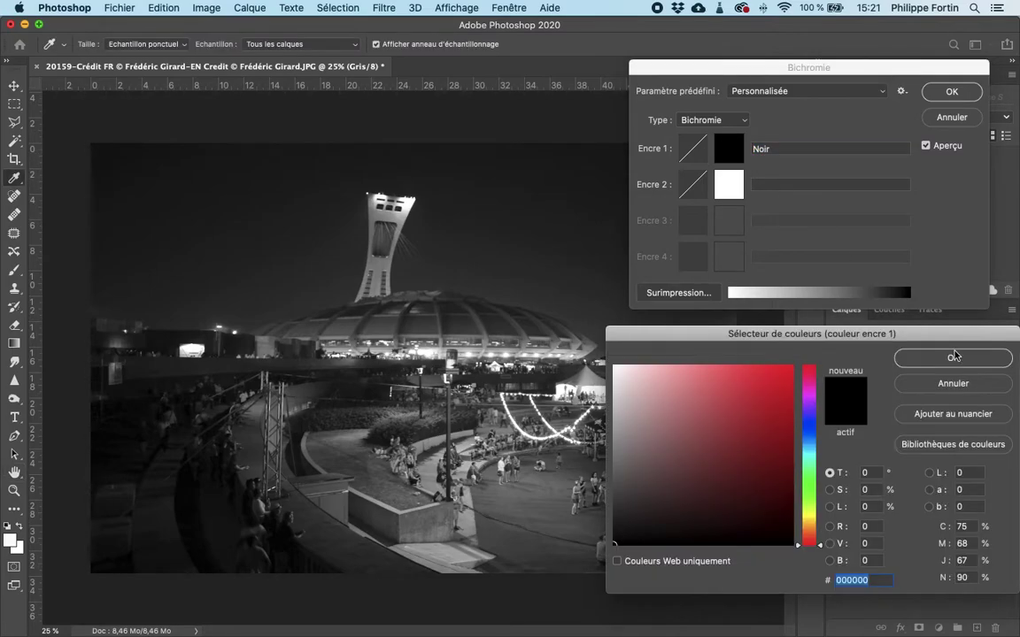
Step: Set Encre 1 to PANTONE 2623 C from the colour libraries, tinting the photo purple
{"action": "left_click_drag", "start_coordinate": [946, 337], "coordinate": [887, 320]}
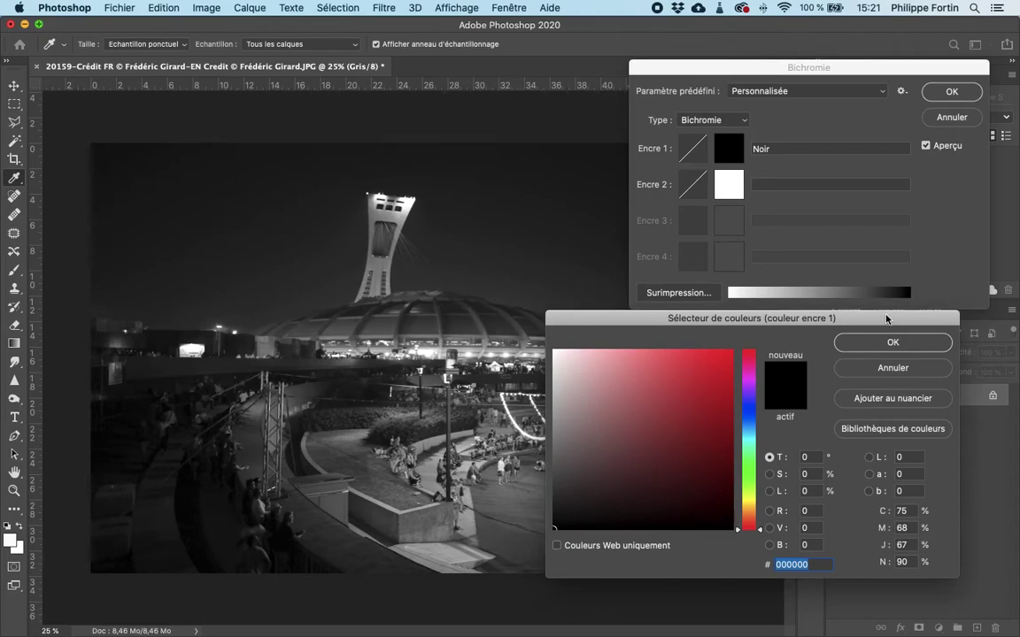
{"action": "left_click", "coordinate": [896, 430]}
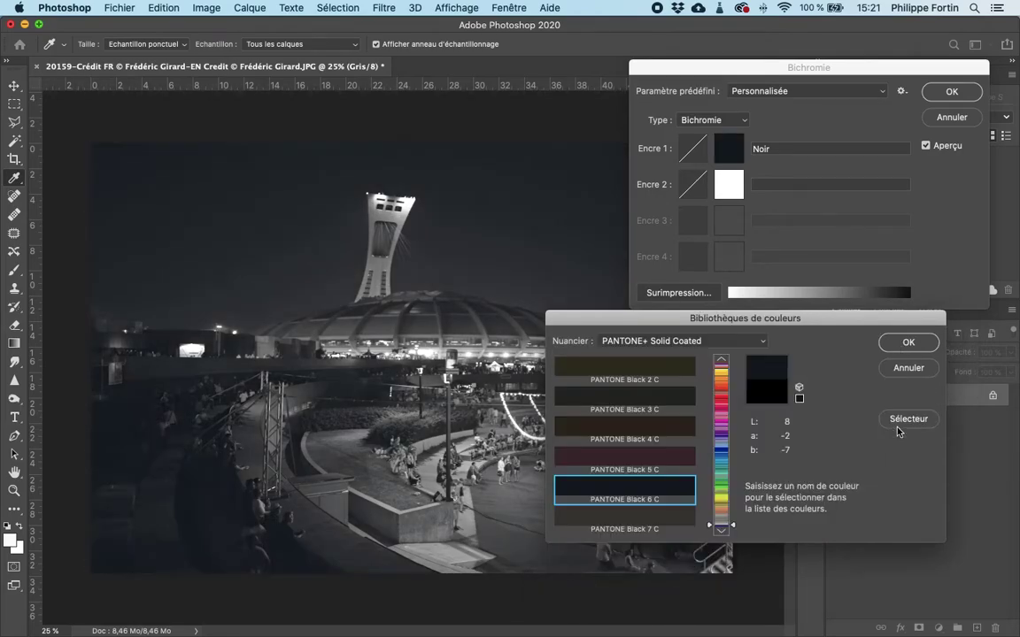
{"action": "left_click", "coordinate": [721, 433]}
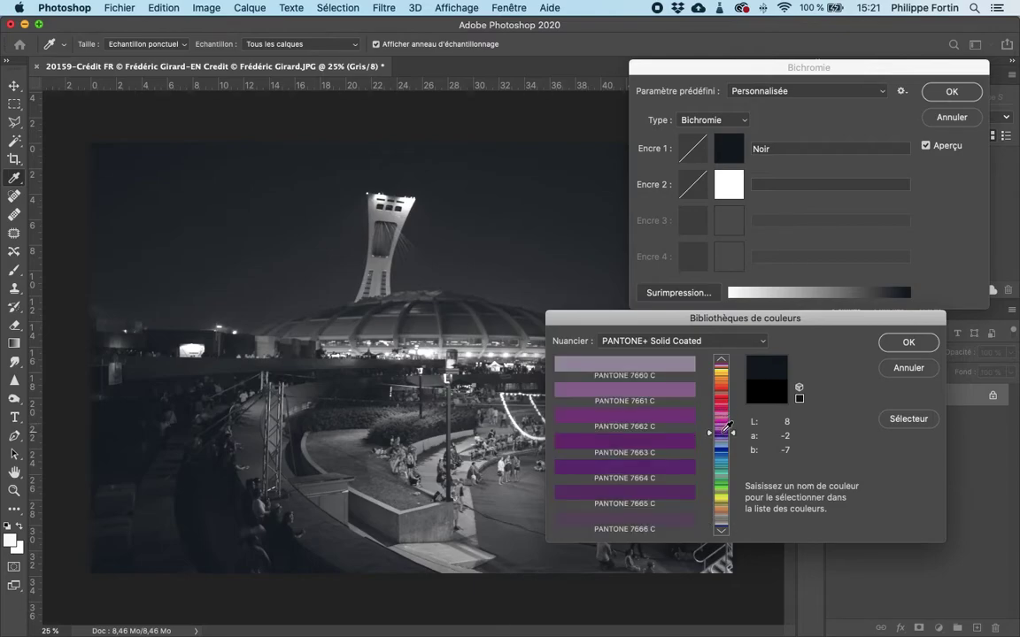
{"action": "left_click", "coordinate": [722, 431]}
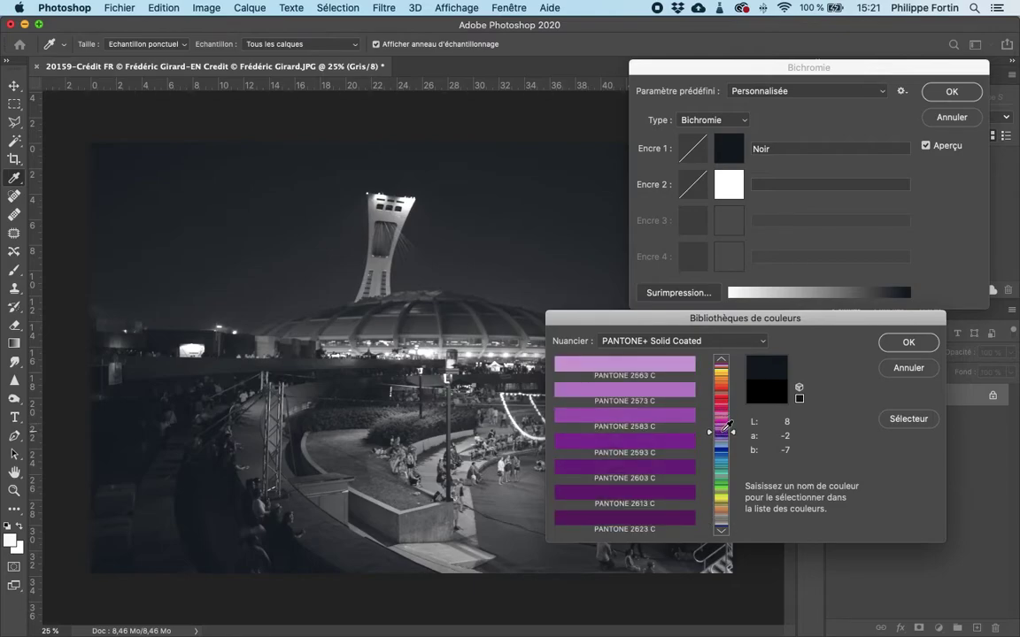
{"action": "left_click", "coordinate": [666, 525]}
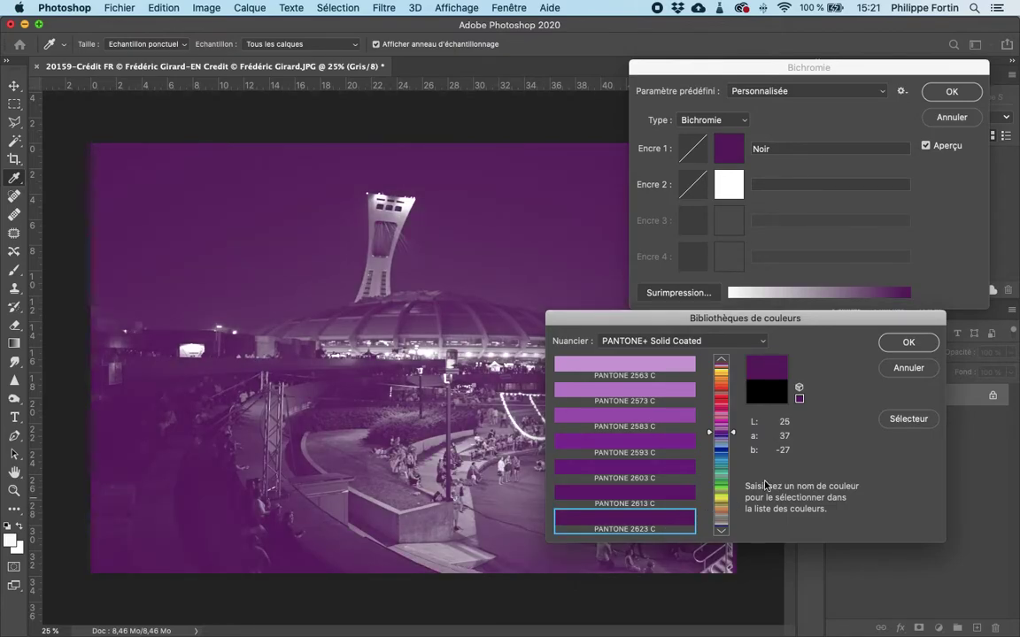
{"action": "left_click", "coordinate": [904, 345]}
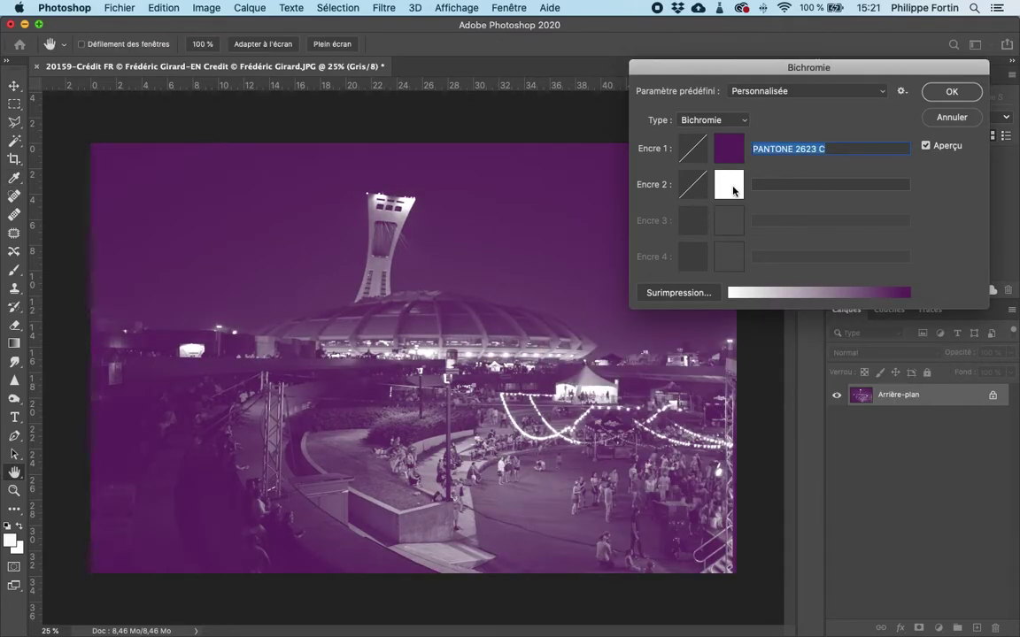
Step: Set Encre 2 to the pale green PANTONE 7486 C from the colour libraries
{"action": "left_click", "coordinate": [727, 186]}
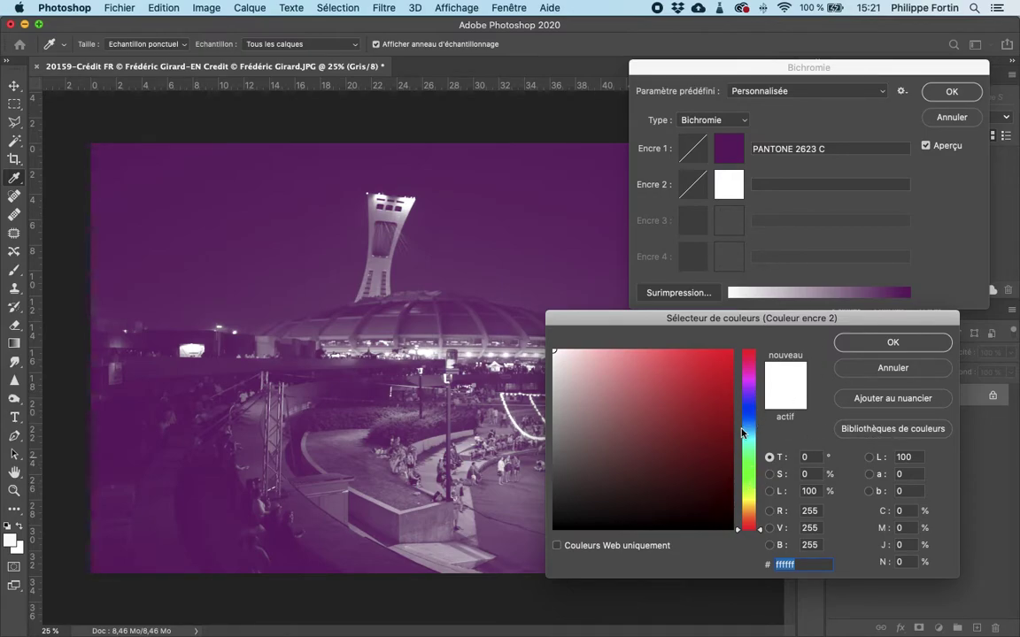
{"action": "left_click", "coordinate": [893, 428]}
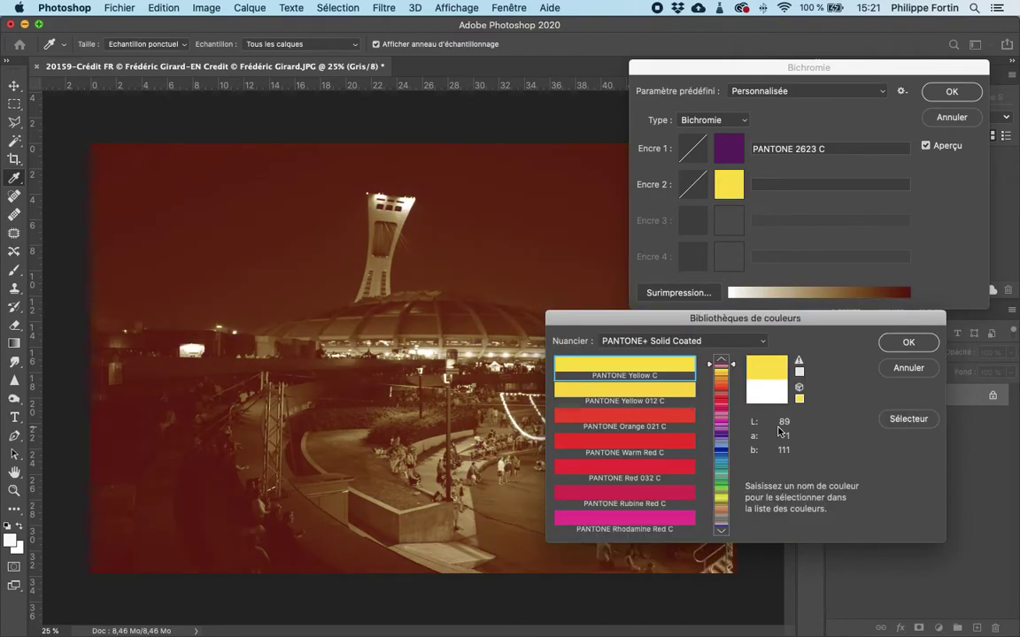
{"action": "left_click", "coordinate": [728, 486]}
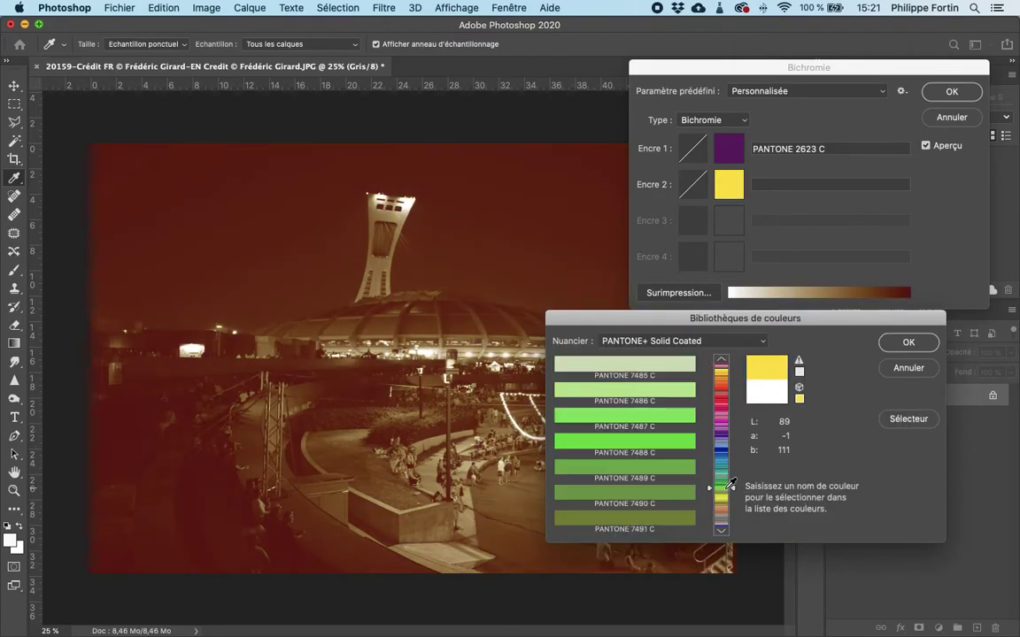
{"action": "left_click", "coordinate": [661, 393]}
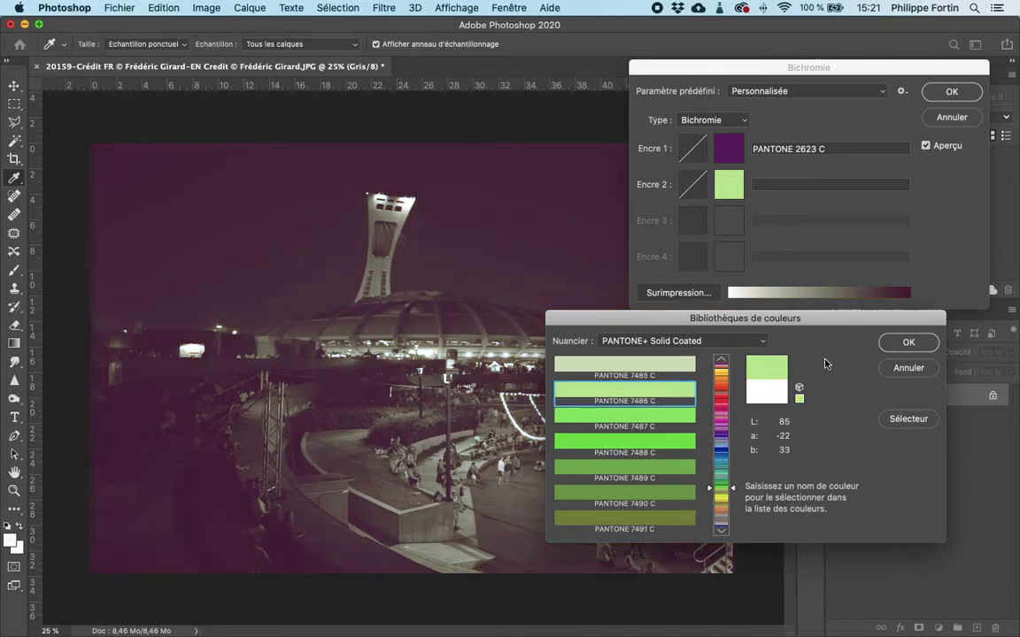
{"action": "left_click", "coordinate": [907, 343]}
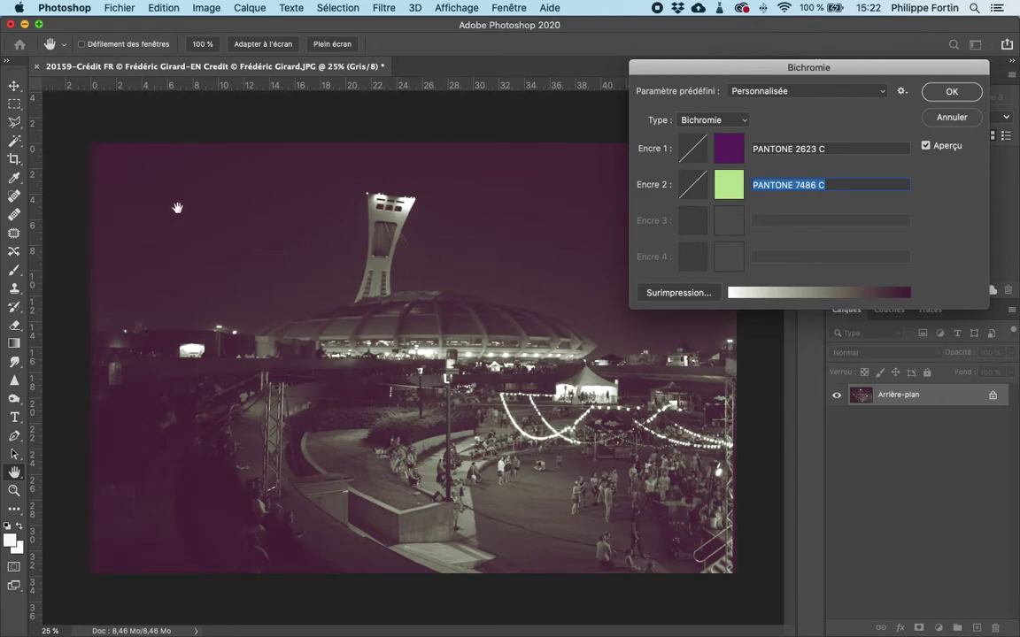
Step: Invert the green ink's curve to 100% in shadows, 0% in highlights, with a bowed midpoint
{"action": "left_click", "coordinate": [690, 150]}
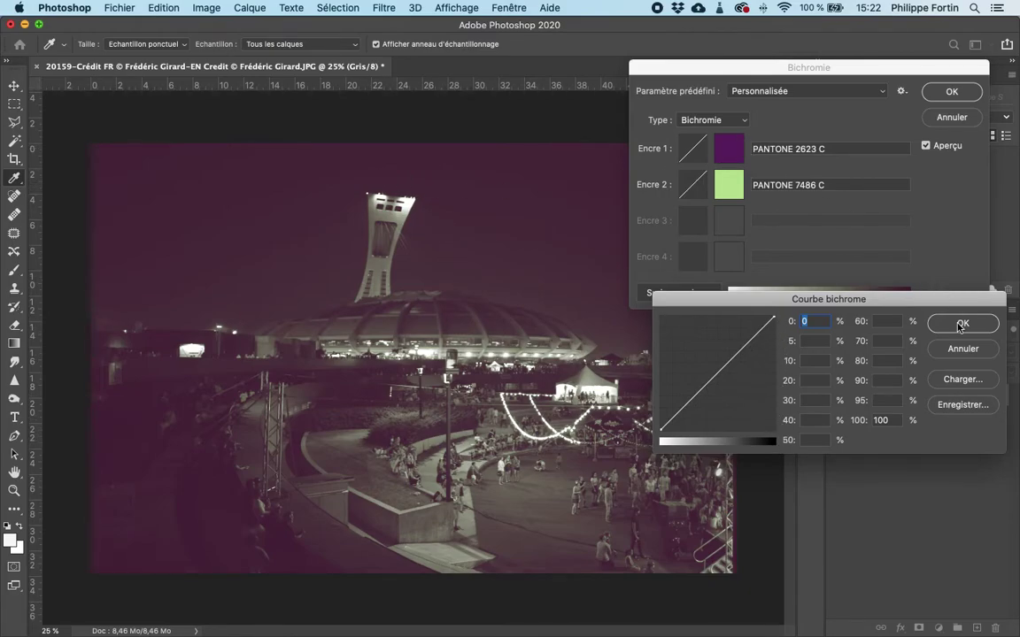
{"action": "key", "text": "Return"}
{"action": "left_click", "coordinate": [697, 189]}
{"action": "left_click_drag", "start_coordinate": [775, 316], "coordinate": [774, 430]}
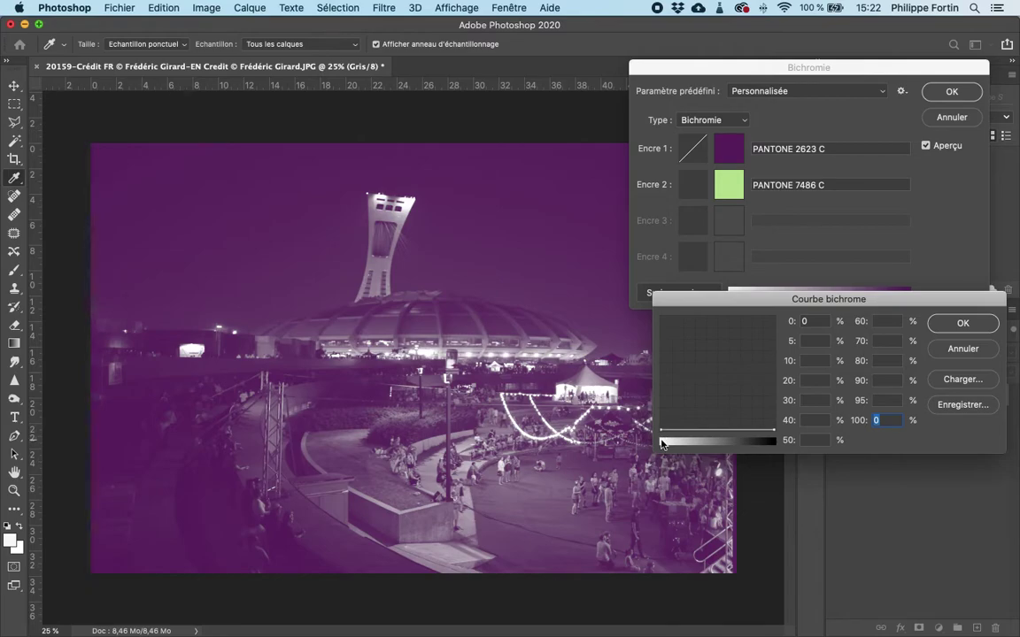
{"action": "left_click_drag", "start_coordinate": [660, 429], "coordinate": [656, 310]}
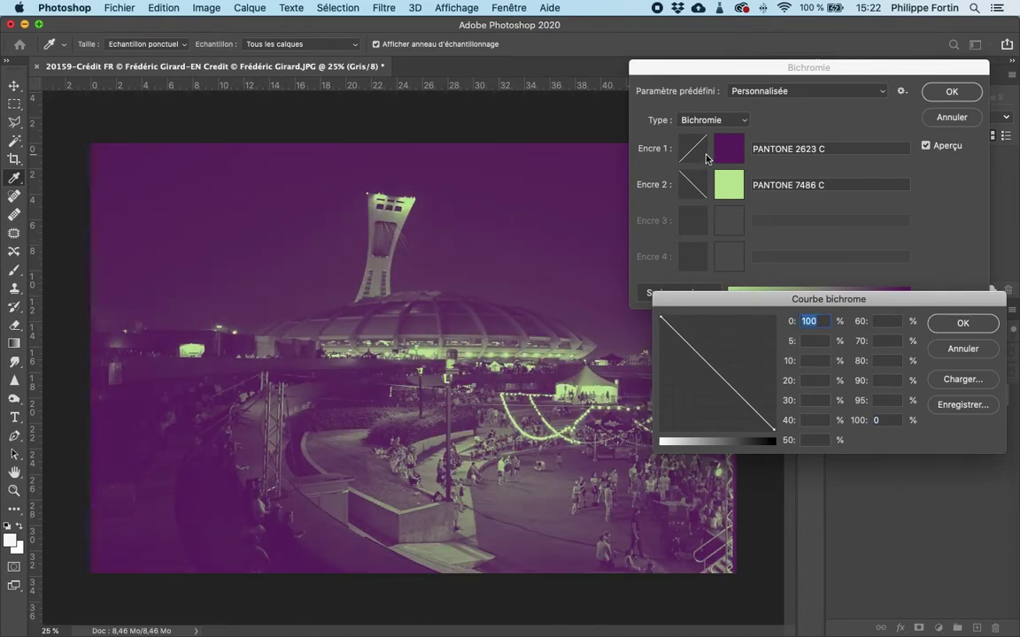
{"action": "mouse_move", "coordinate": [724, 378]}
{"action": "left_mouse_down"}
{"action": "mouse_move", "coordinate": [727, 391]}
{"action": "mouse_move", "coordinate": [728, 376]}
{"action": "left_mouse_up"}
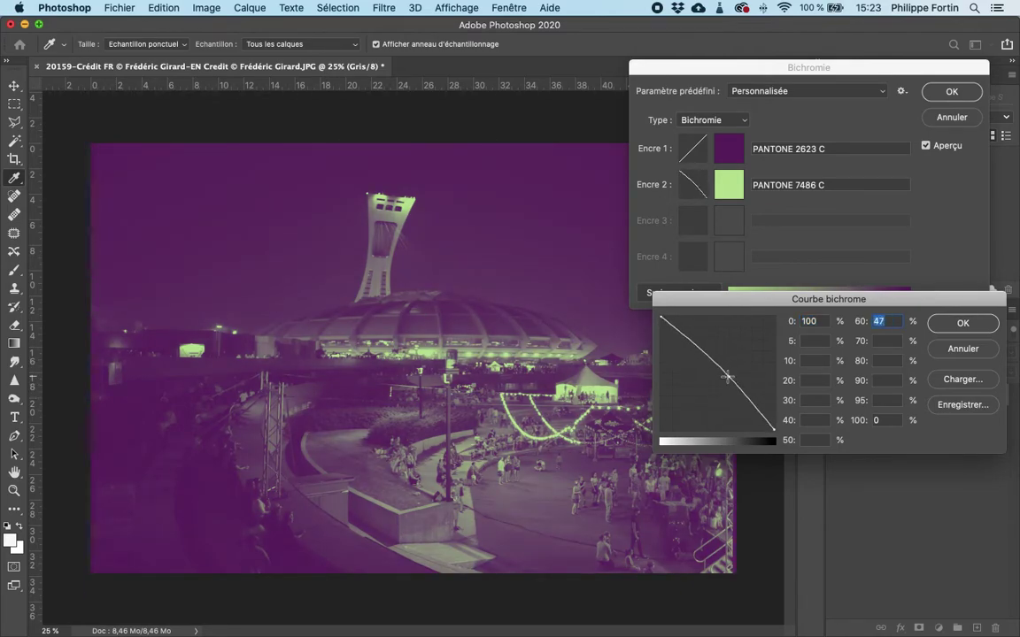
{"action": "key", "text": "Return"}
Step: Add and lower a midtone point on the ink curve, then return to the Bichromie dialog
{"action": "left_click", "coordinate": [694, 148]}
{"action": "left_click", "coordinate": [718, 365]}
{"action": "mouse_move", "coordinate": [717, 366]}
{"action": "left_mouse_down"}
{"action": "mouse_move", "coordinate": [722, 387]}
{"action": "mouse_move", "coordinate": [718, 375]}
{"action": "left_mouse_up"}
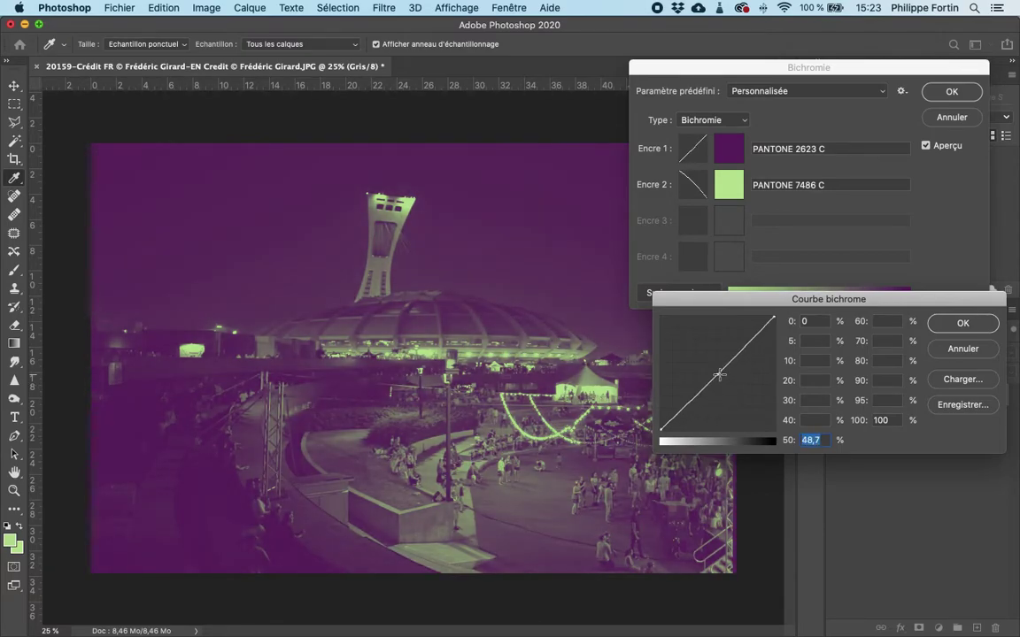
{"action": "left_click", "coordinate": [964, 325]}
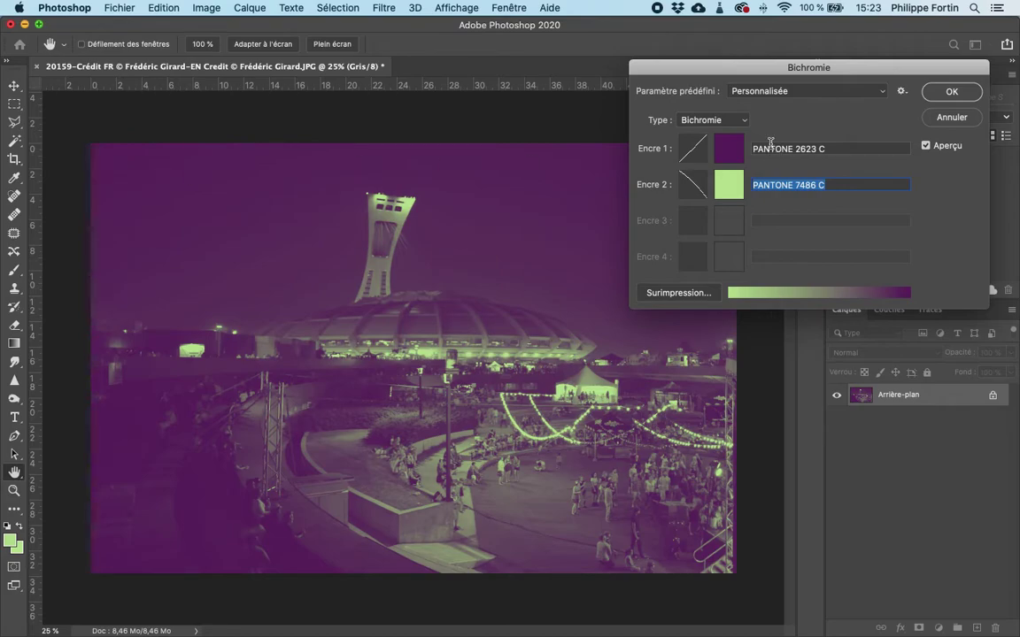
Step: Switch the Type to Trichrome and make the third ink black
{"action": "left_click", "coordinate": [741, 124]}
{"action": "left_click", "coordinate": [733, 131]}
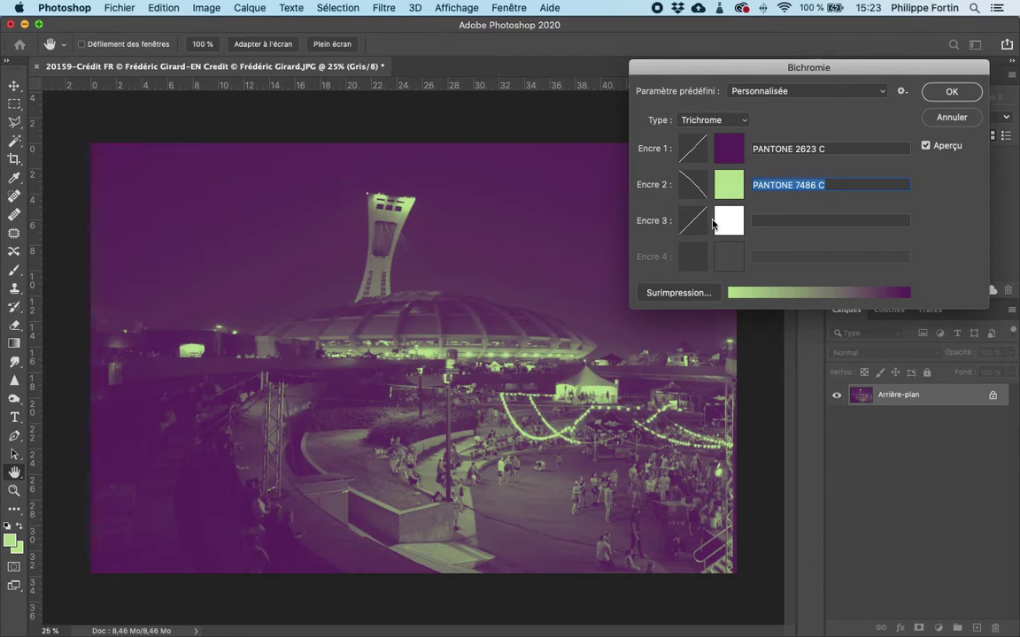
{"action": "left_click", "coordinate": [716, 226]}
{"action": "mouse_move", "coordinate": [703, 416]}
{"action": "left_mouse_down"}
{"action": "mouse_move", "coordinate": [550, 511]}
{"action": "mouse_move", "coordinate": [528, 558]}
{"action": "left_mouse_up"}
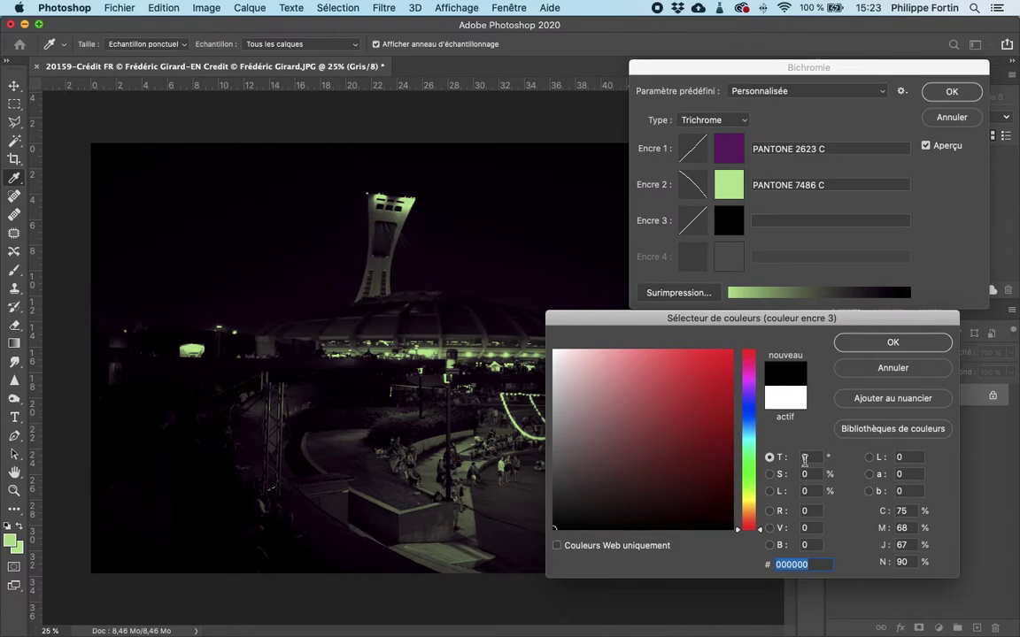
{"action": "left_click", "coordinate": [895, 344]}
Step: Lower the black ink's curve to 21,3% at full tone and apply the tritone
{"action": "left_click", "coordinate": [693, 221]}
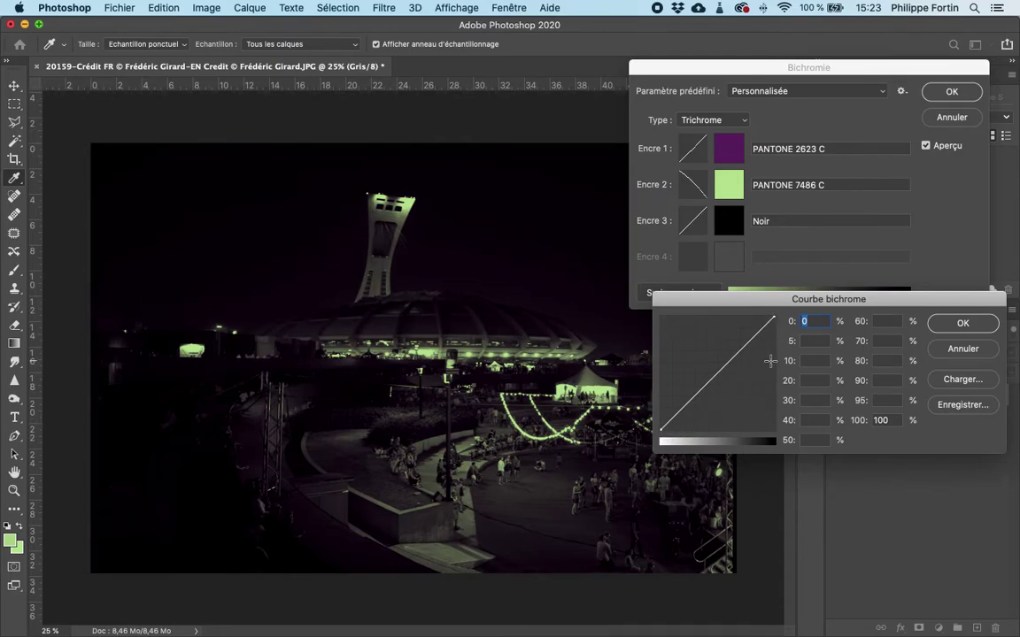
{"action": "left_click_drag", "start_coordinate": [773, 318], "coordinate": [782, 416]}
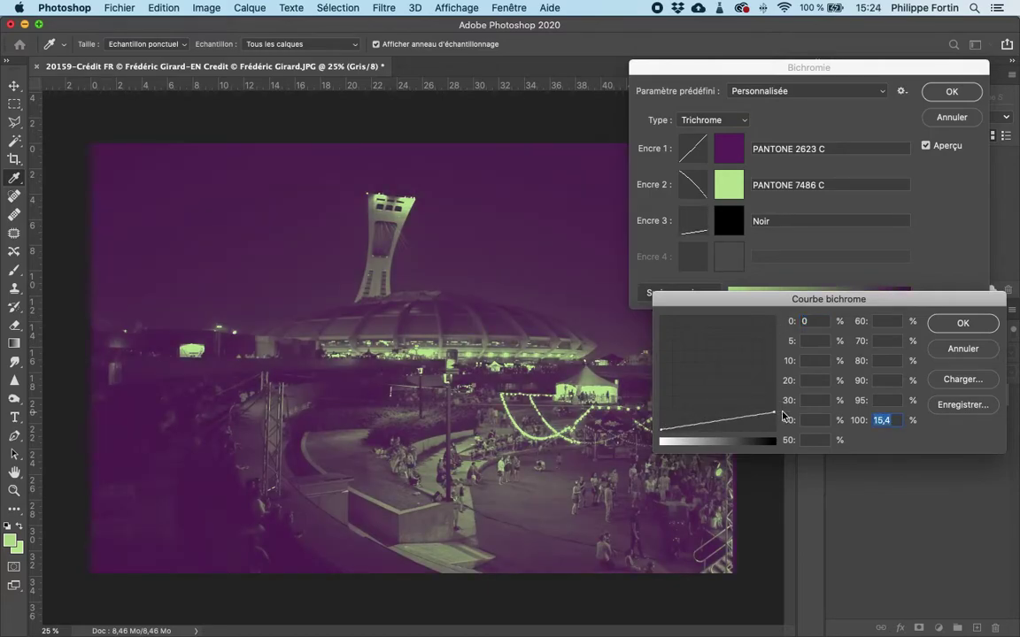
{"action": "mouse_move", "coordinate": [781, 416]}
{"action": "left_mouse_down"}
{"action": "mouse_move", "coordinate": [776, 428]}
{"action": "mouse_move", "coordinate": [777, 406]}
{"action": "left_mouse_up"}
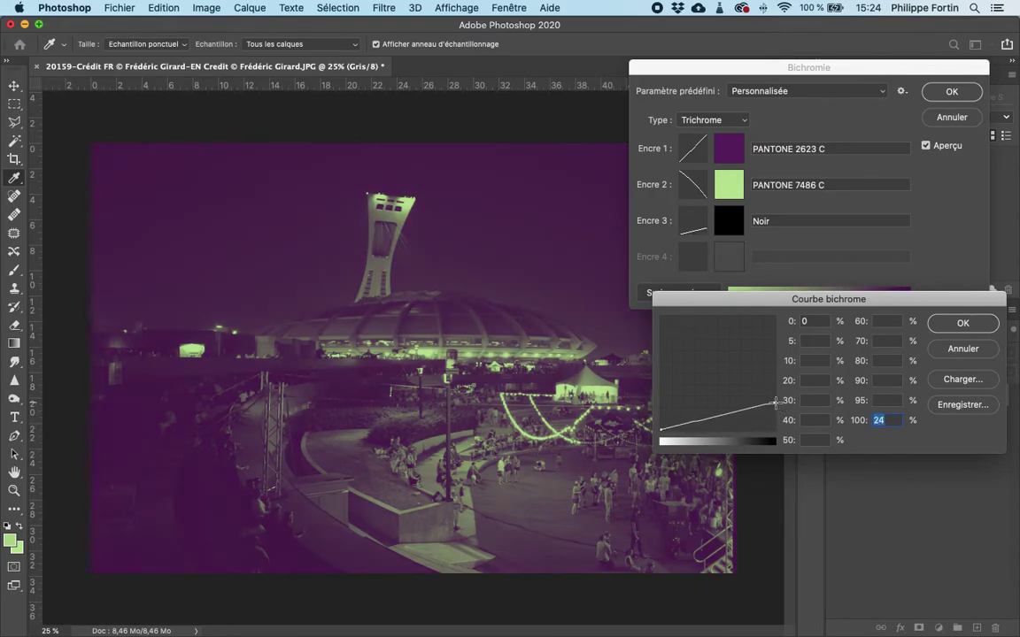
{"action": "left_click_drag", "start_coordinate": [776, 403], "coordinate": [775, 407]}
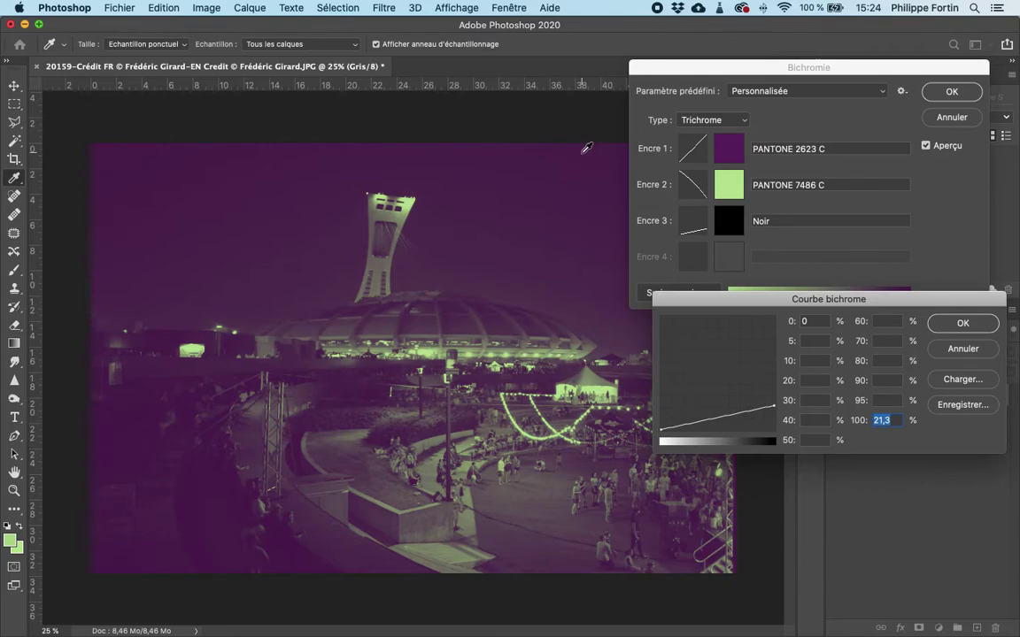
{"action": "left_click", "coordinate": [962, 323]}
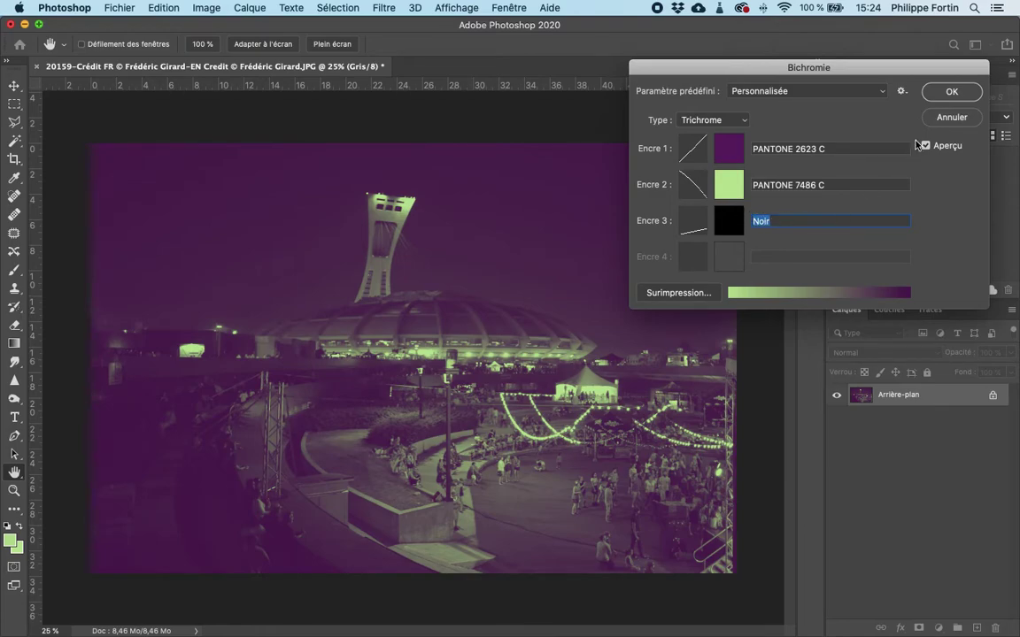
{"action": "left_click", "coordinate": [950, 92]}
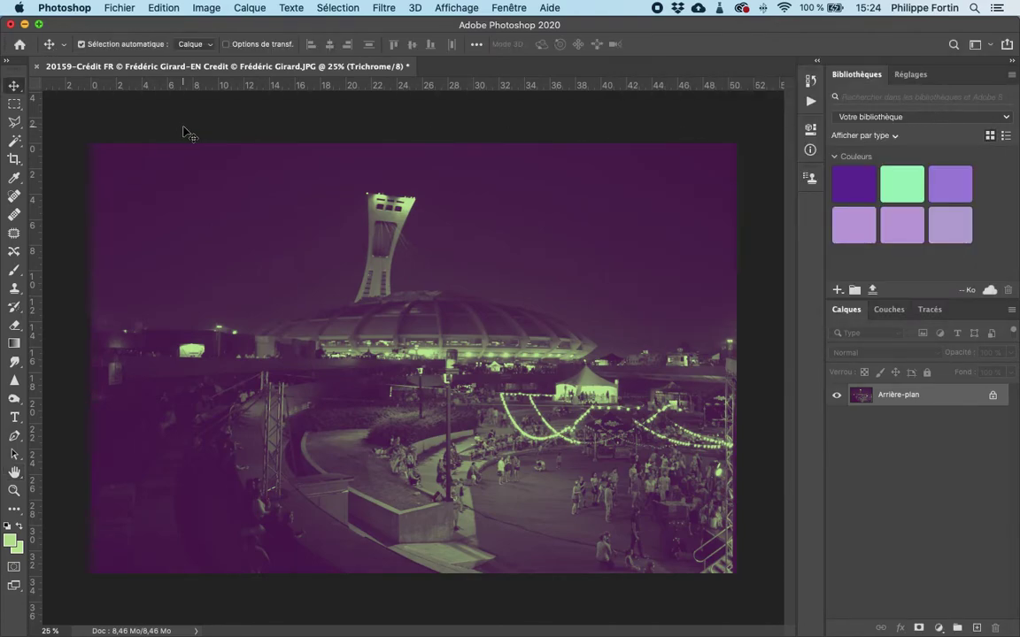
Step: Save the tritone image as stade.psd in Photoshop format on the Bureau (desktop)
{"action": "left_click", "coordinate": [119, 7]}
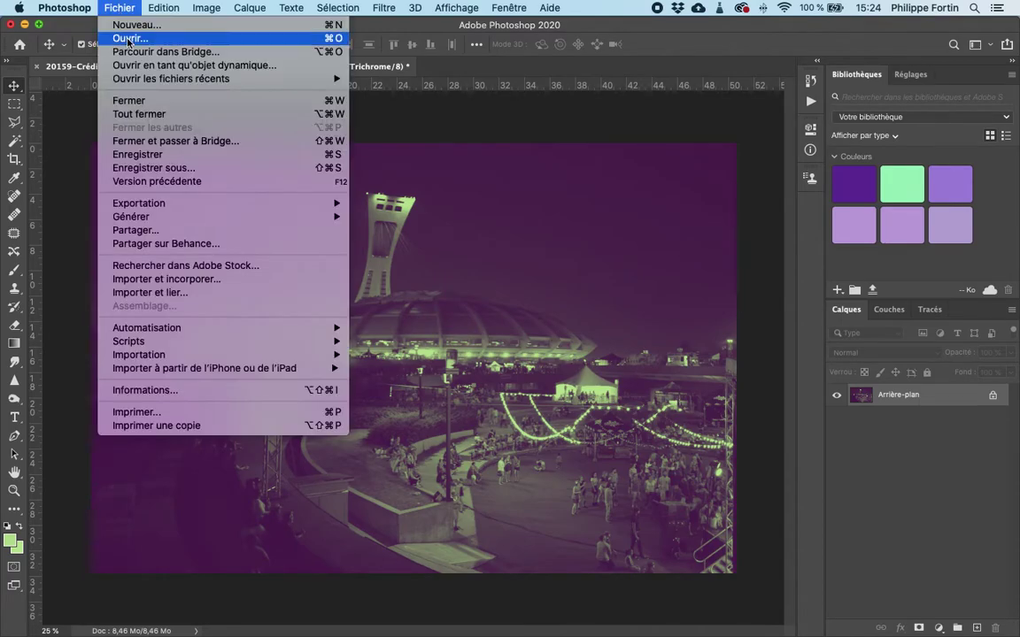
{"action": "left_click", "coordinate": [143, 168]}
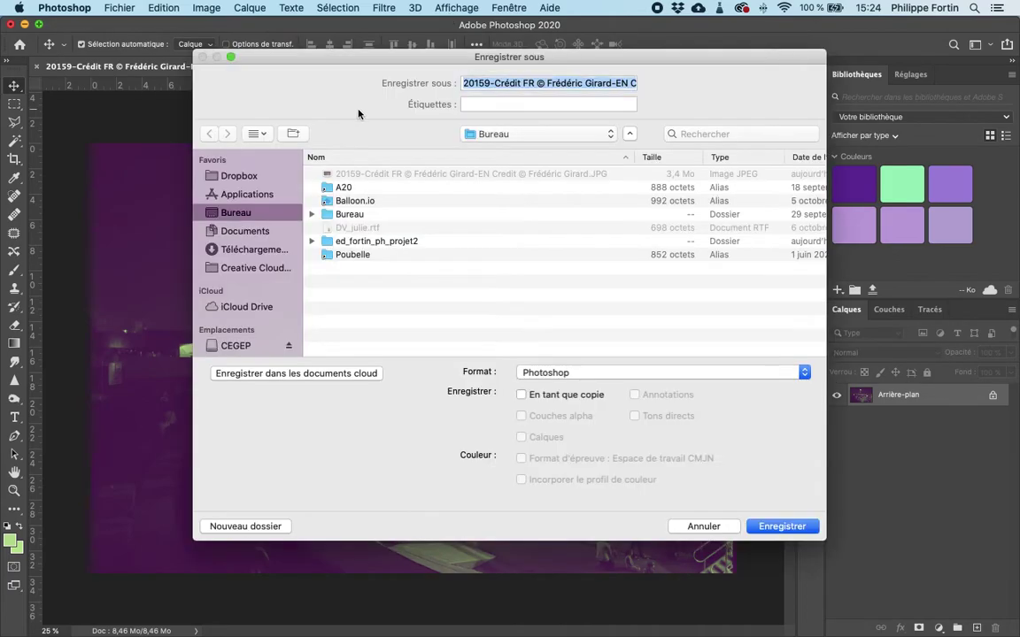
{"action": "left_click", "coordinate": [617, 374]}
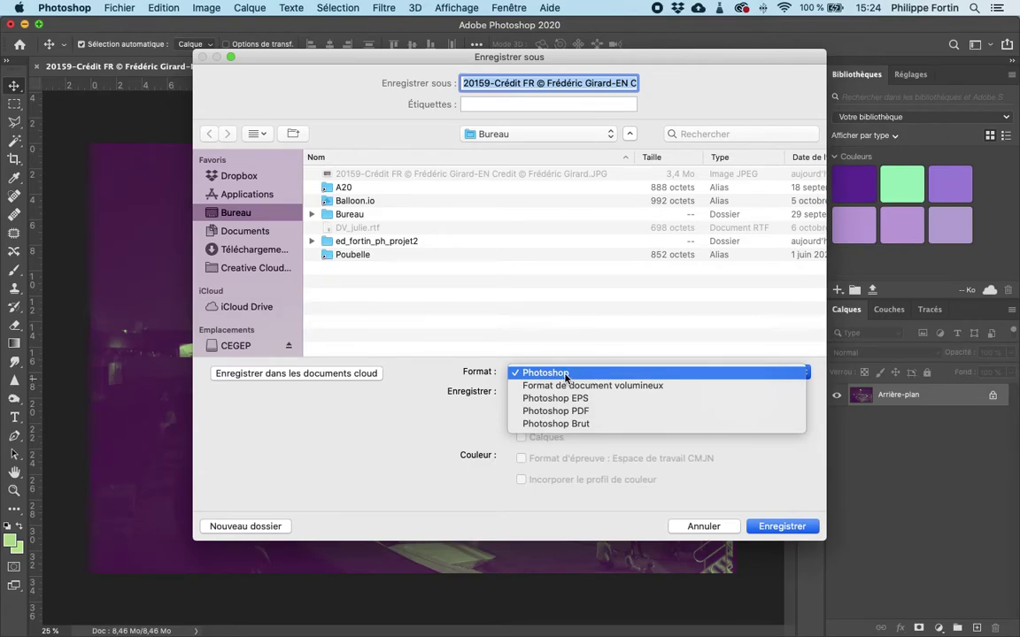
{"action": "left_click", "coordinate": [568, 339]}
{"action": "left_click", "coordinate": [552, 371]}
{"action": "left_click", "coordinate": [536, 372]}
{"action": "type", "text": "stade"}
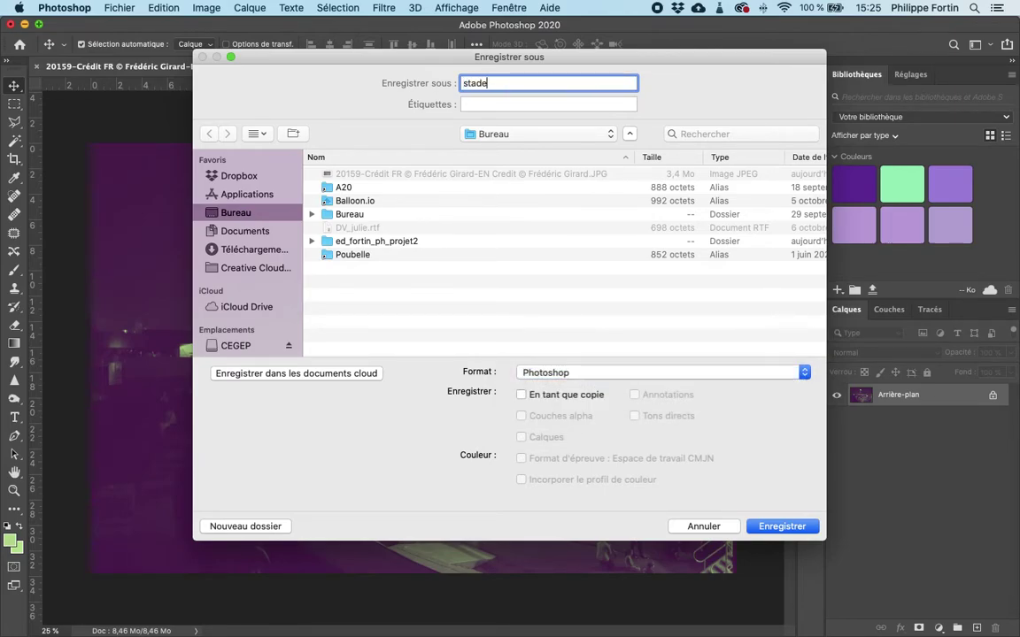
{"action": "left_click", "coordinate": [782, 530]}
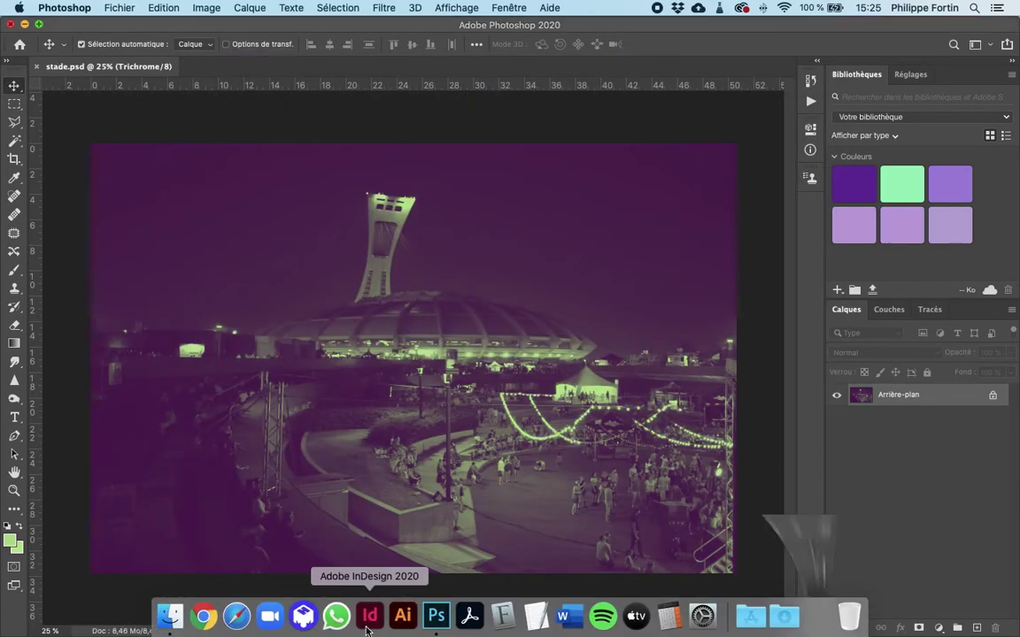
Step: In InDesign, place stade.psd as a large frame on the right-hand page
{"action": "left_click", "coordinate": [369, 617]}
{"action": "left_click", "coordinate": [949, 226]}
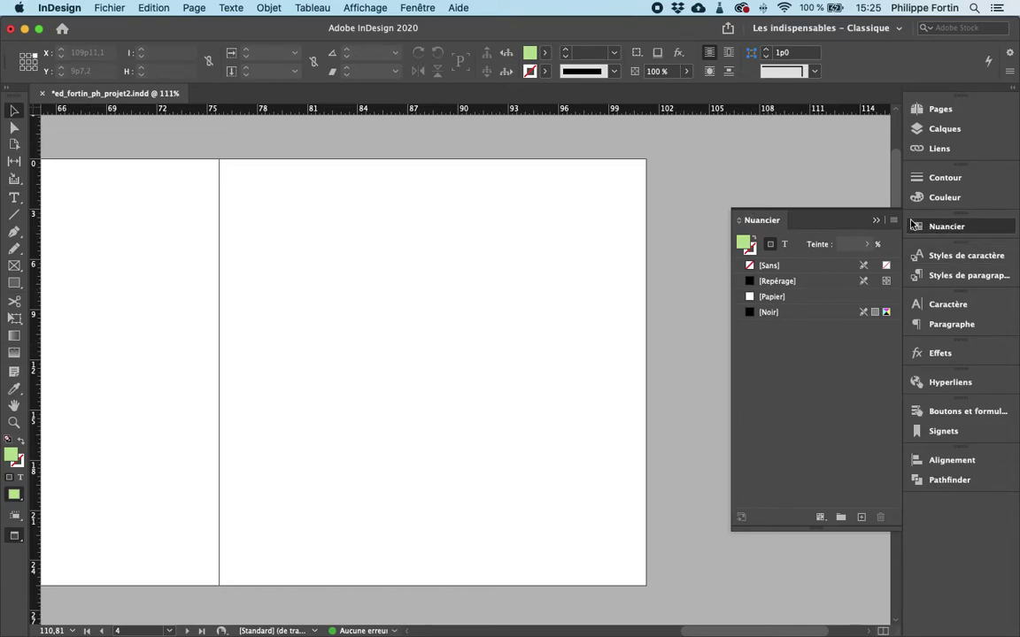
{"action": "left_click", "coordinate": [913, 225]}
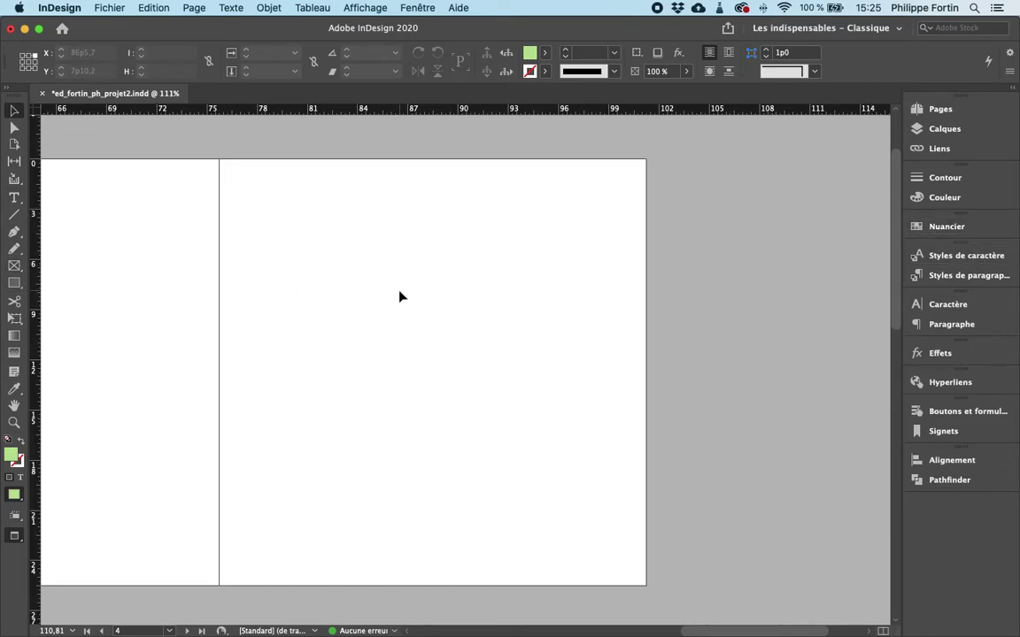
{"action": "key", "text": "super+d"}
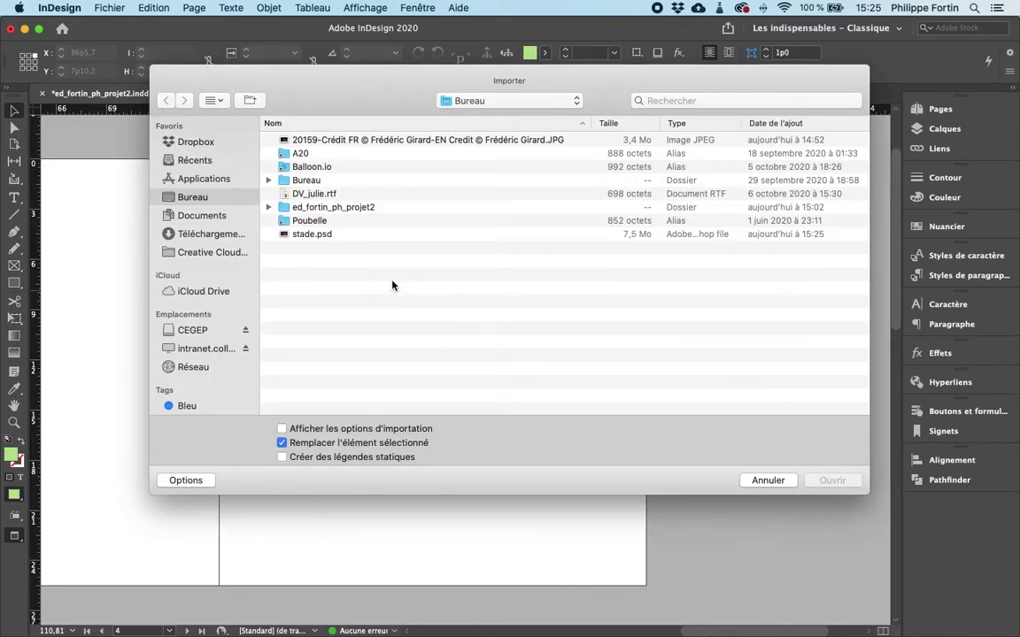
{"action": "left_click", "coordinate": [325, 236]}
{"action": "left_click", "coordinate": [819, 480]}
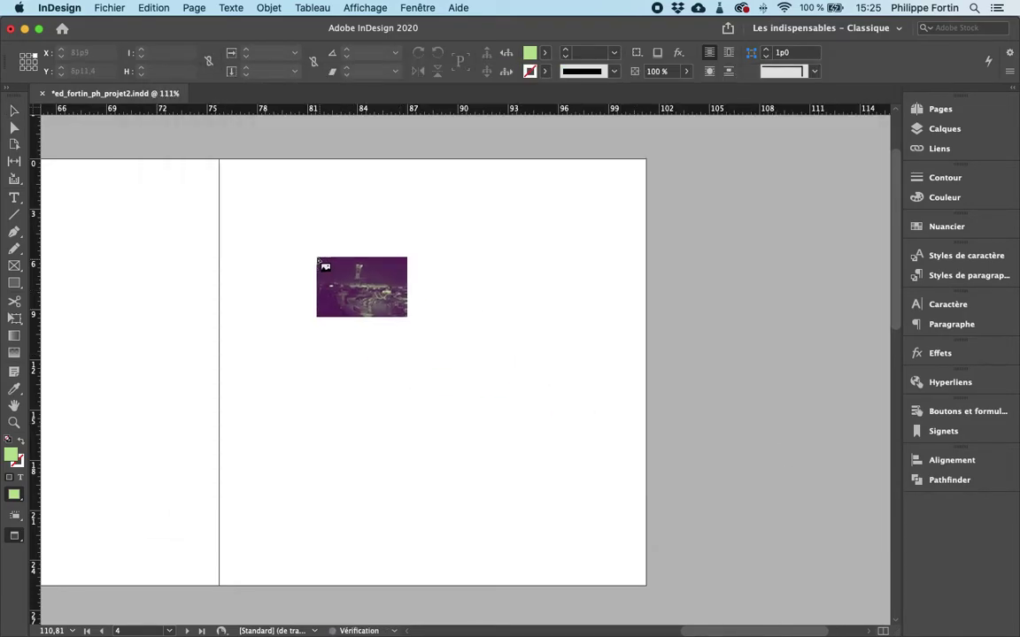
{"action": "left_click_drag", "start_coordinate": [251, 225], "coordinate": [655, 493]}
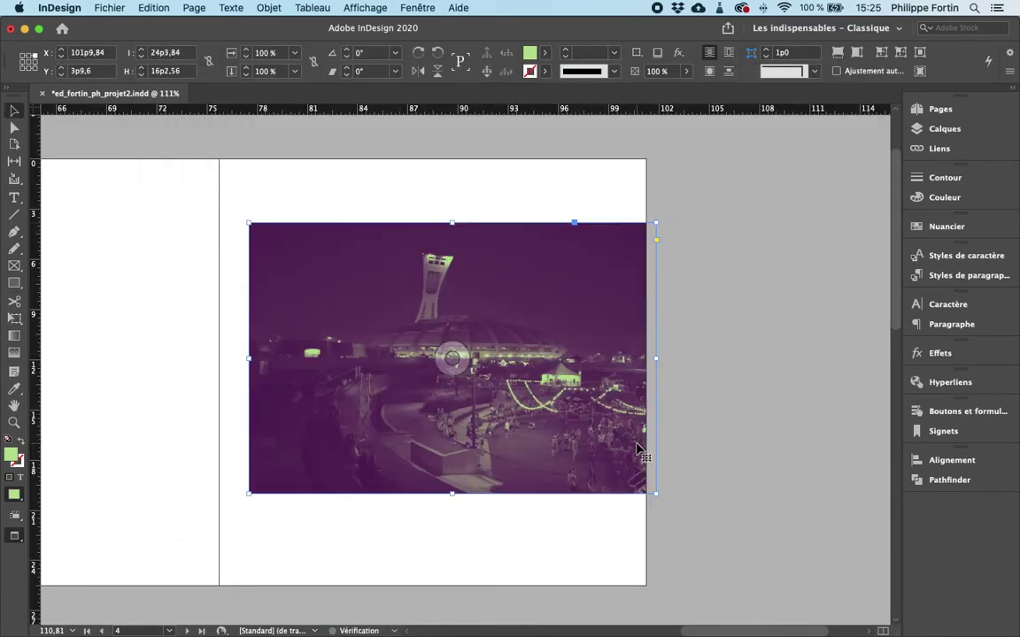
{"action": "left_click", "coordinate": [740, 385]}
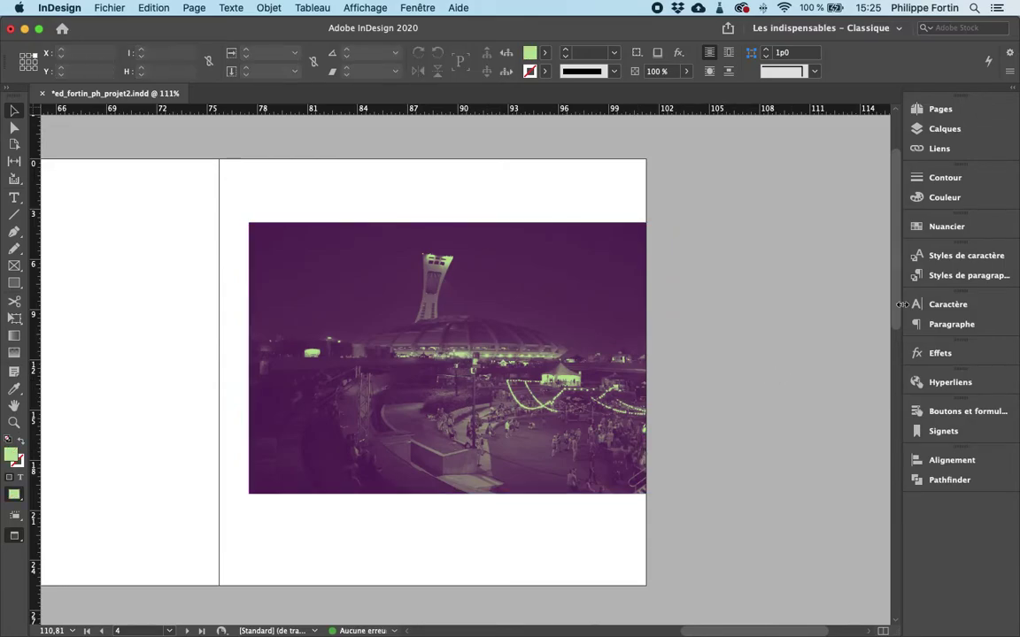
{"action": "left_click", "coordinate": [943, 227]}
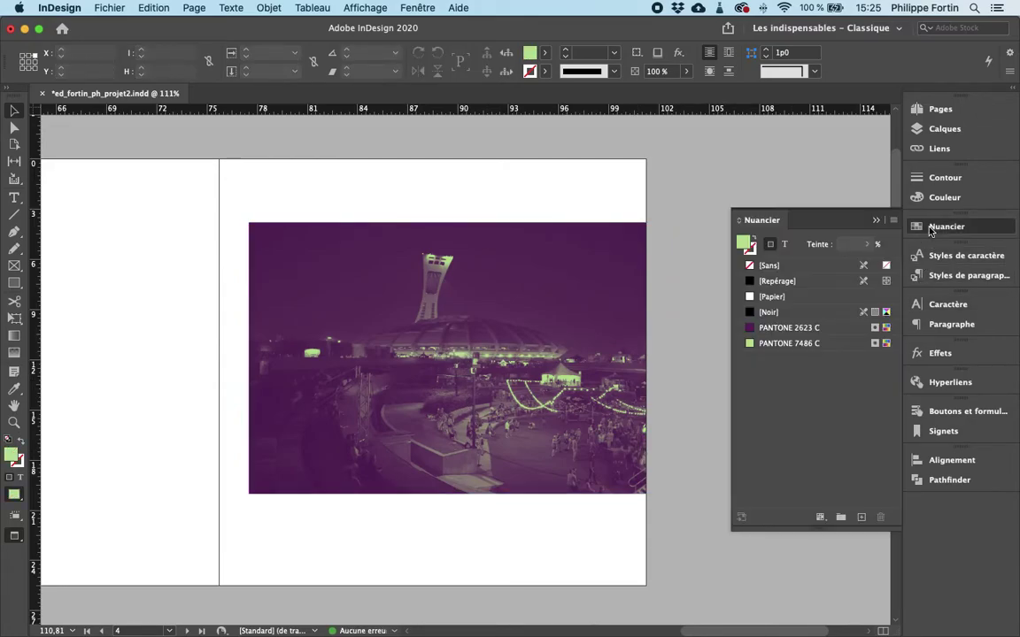
Step: Draw two rectangles over the photo, filled green PANTONE 7486 C and purple PANTONE 2623 C
{"action": "left_click", "coordinate": [812, 328]}
{"action": "left_click", "coordinate": [839, 344]}
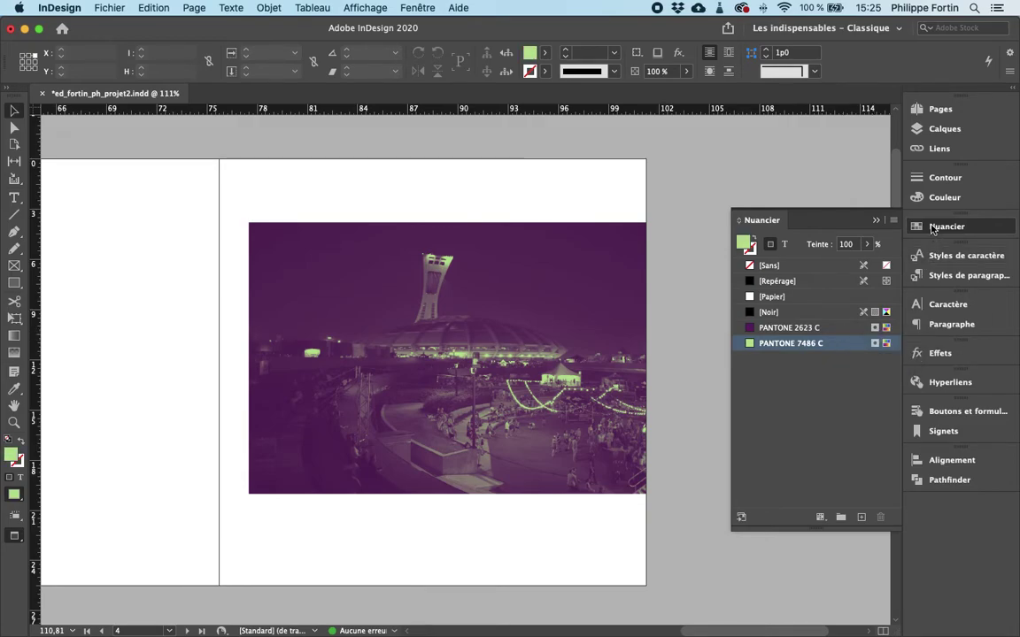
{"action": "key", "text": "m"}
{"action": "left_click_drag", "start_coordinate": [257, 179], "coordinate": [452, 301]}
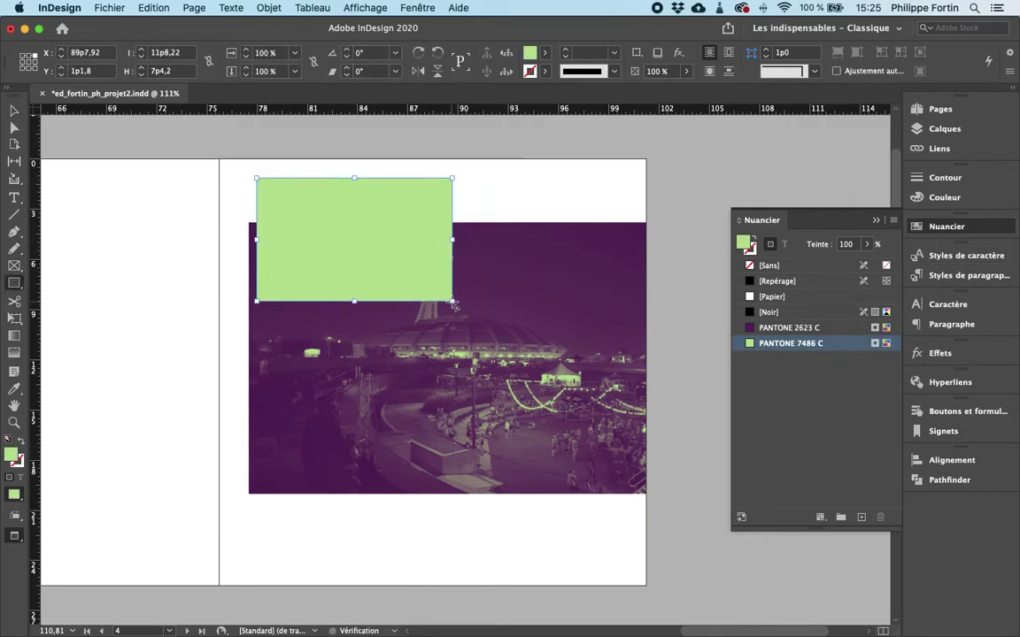
{"action": "left_click_drag", "start_coordinate": [525, 185], "coordinate": [632, 308]}
{"action": "left_click", "coordinate": [759, 328]}
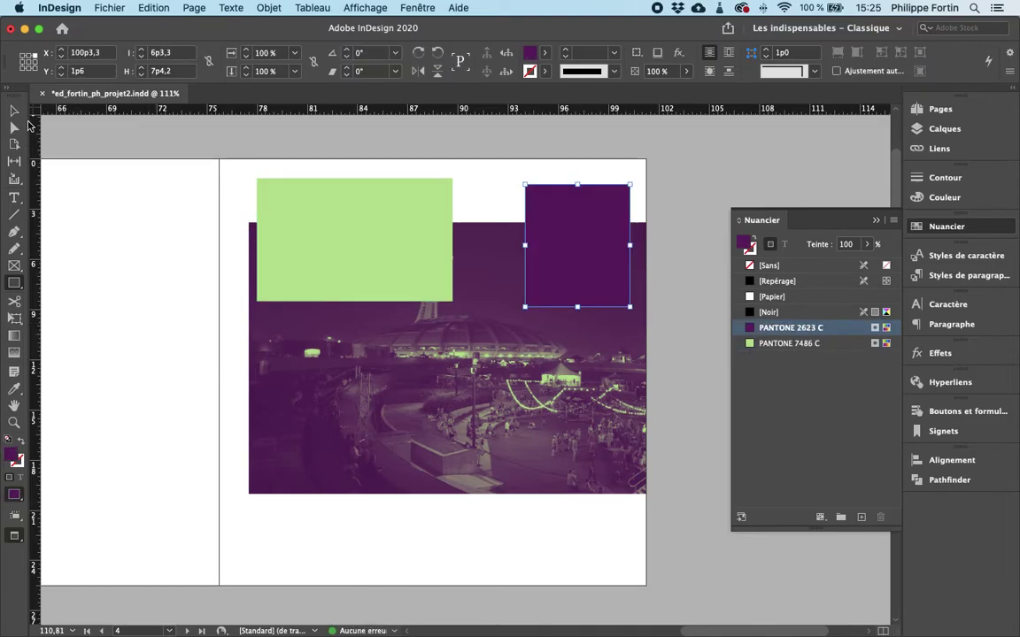
Step: Move both rectangles down and left below the photo, then deselect
{"action": "left_click", "coordinate": [20, 111]}
{"action": "left_click", "coordinate": [447, 214], "text": "shift"}
{"action": "left_click_drag", "start_coordinate": [569, 232], "coordinate": [359, 548]}
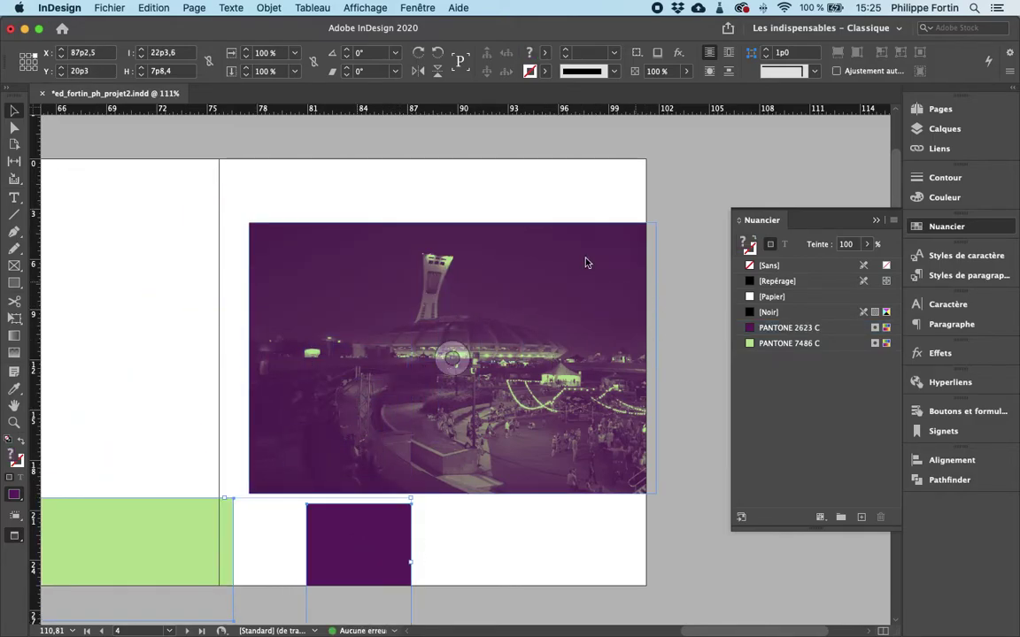
{"action": "left_click", "coordinate": [523, 183]}
Step: Set display performance to high quality and bring Photoshop with stade.psd forward
{"action": "left_click", "coordinate": [363, 8]}
{"action": "mouse_move", "coordinate": [410, 229]}
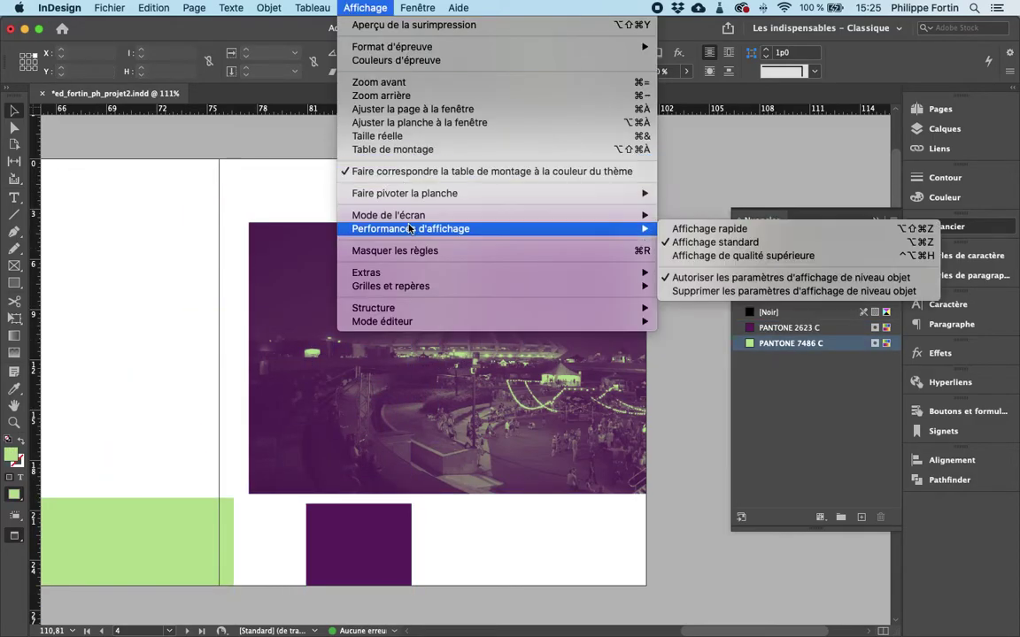
{"action": "left_click", "coordinate": [762, 260]}
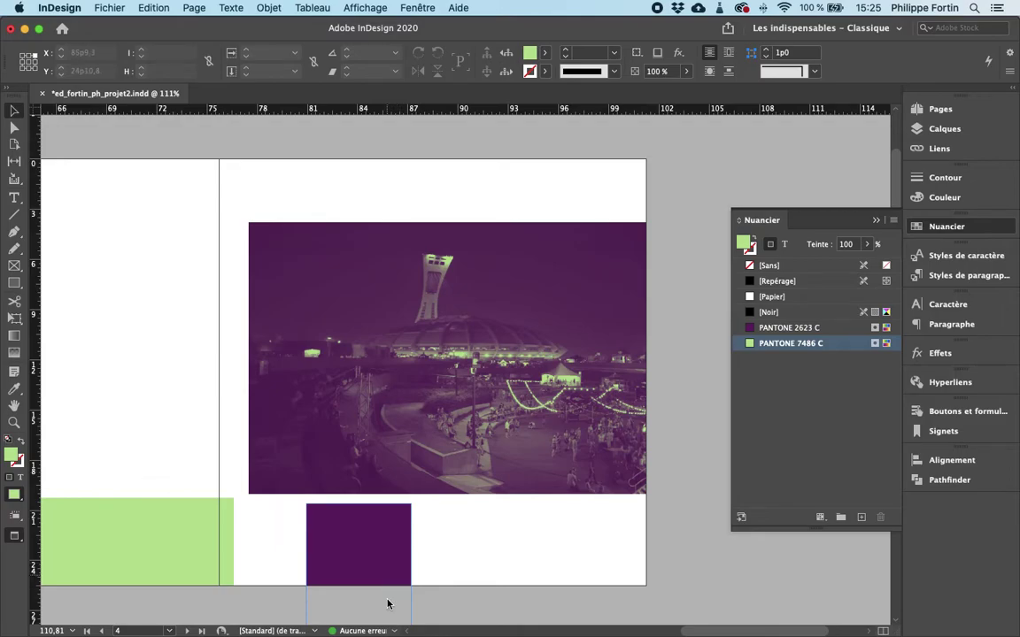
{"action": "left_click", "coordinate": [460, 627]}
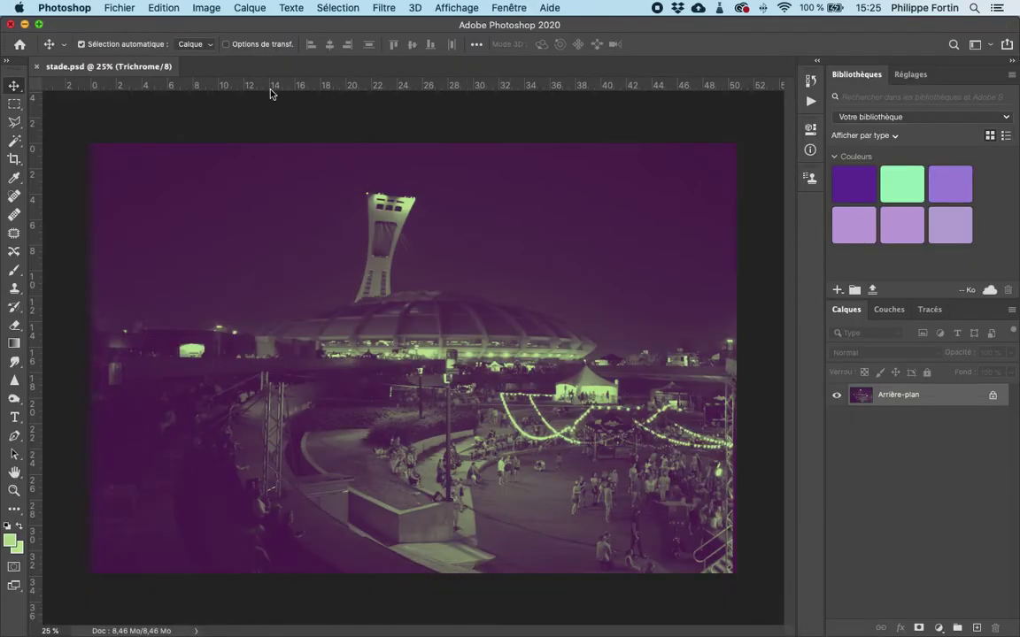
Step: Change stade.psd from tritone to a two-ink Bichromie of PANTONE 2623 C and 7486 C
{"action": "left_click", "coordinate": [206, 8]}
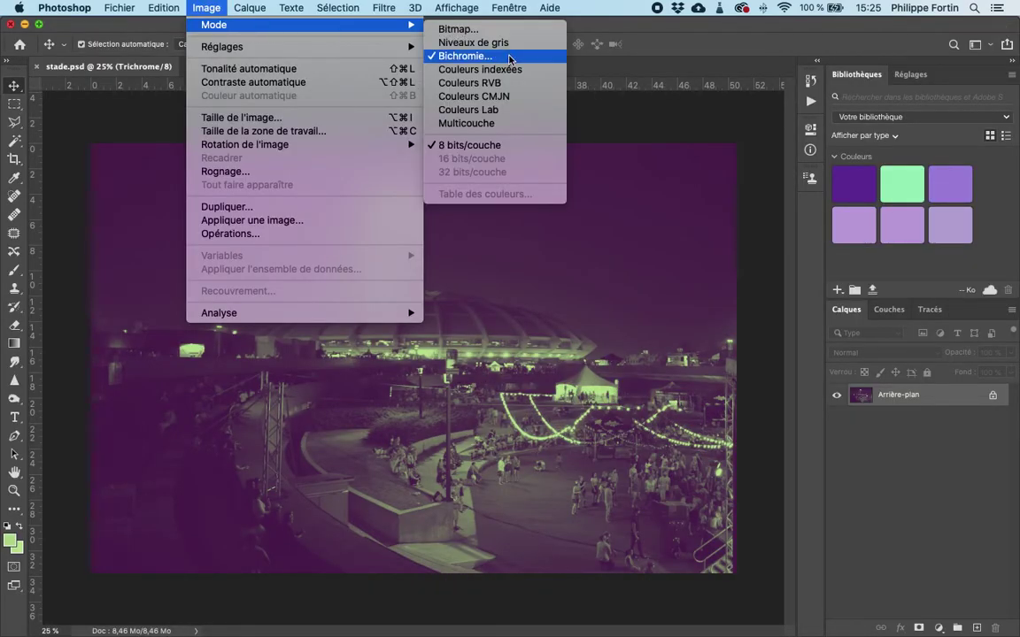
{"action": "mouse_move", "coordinate": [213, 25]}
{"action": "left_click", "coordinate": [465, 121]}
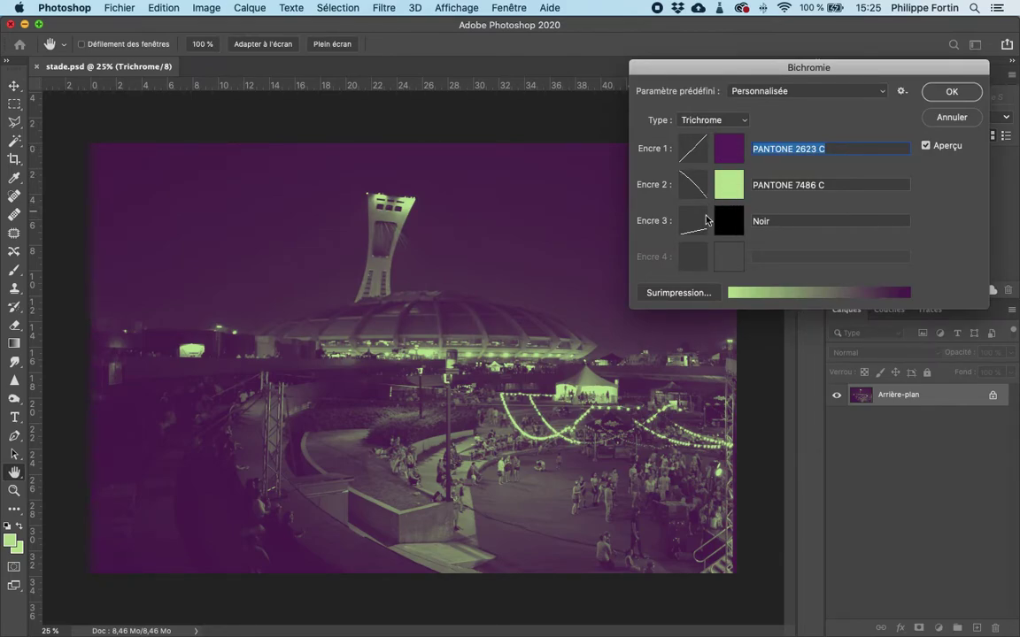
{"action": "left_click", "coordinate": [717, 120]}
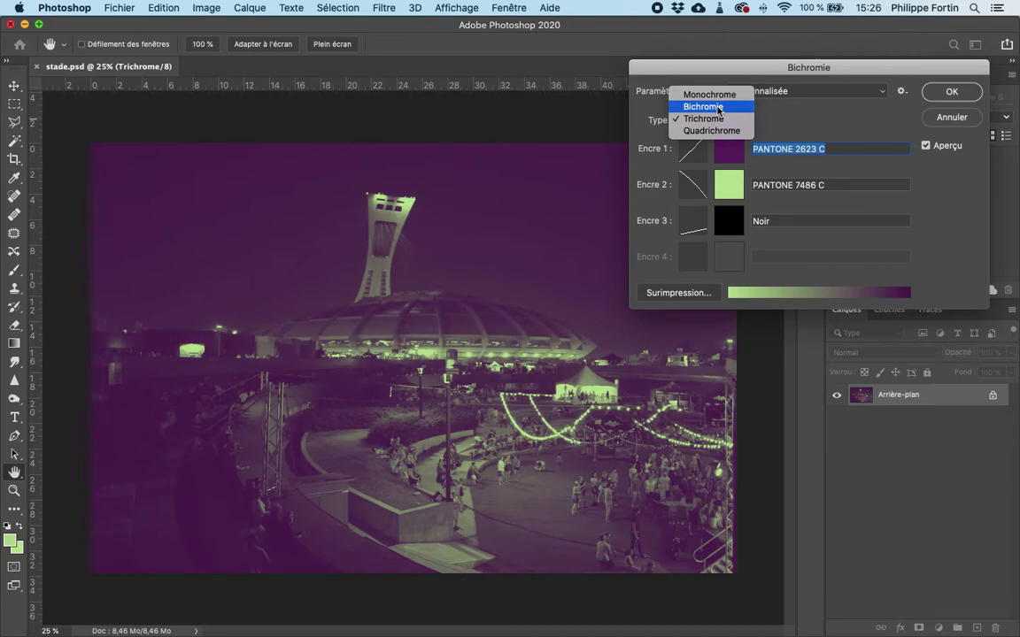
{"action": "left_click", "coordinate": [719, 108]}
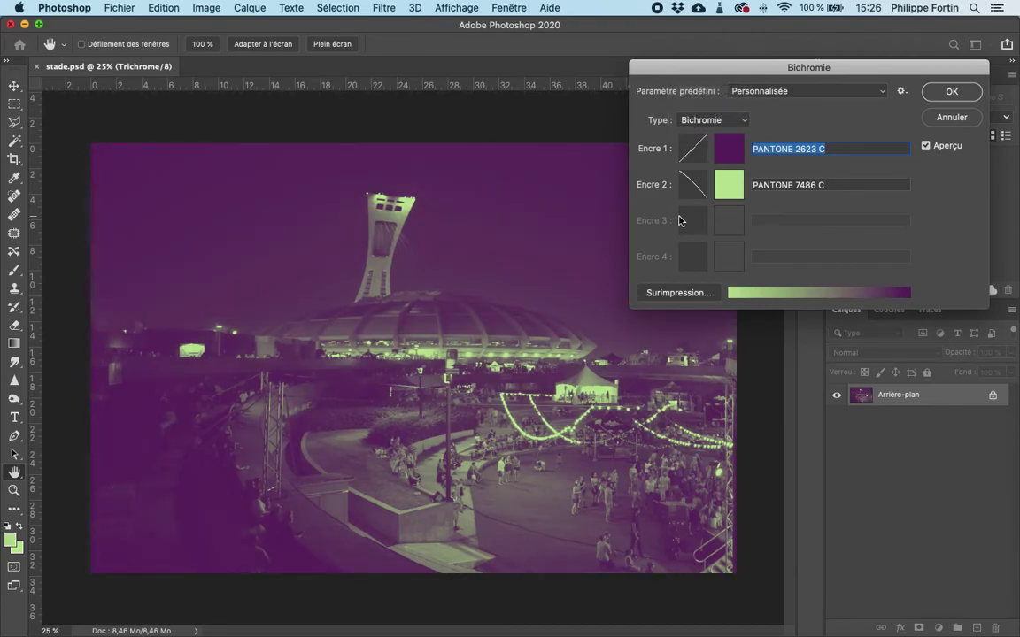
{"action": "key", "text": "Return"}
Step: Save the duotone stade.psd, hide Photoshop, and select the stadium photo in InDesign
{"action": "key", "text": "super+s"}
{"action": "left_click", "coordinate": [81, 43]}
{"action": "left_click", "coordinate": [23, 24]}
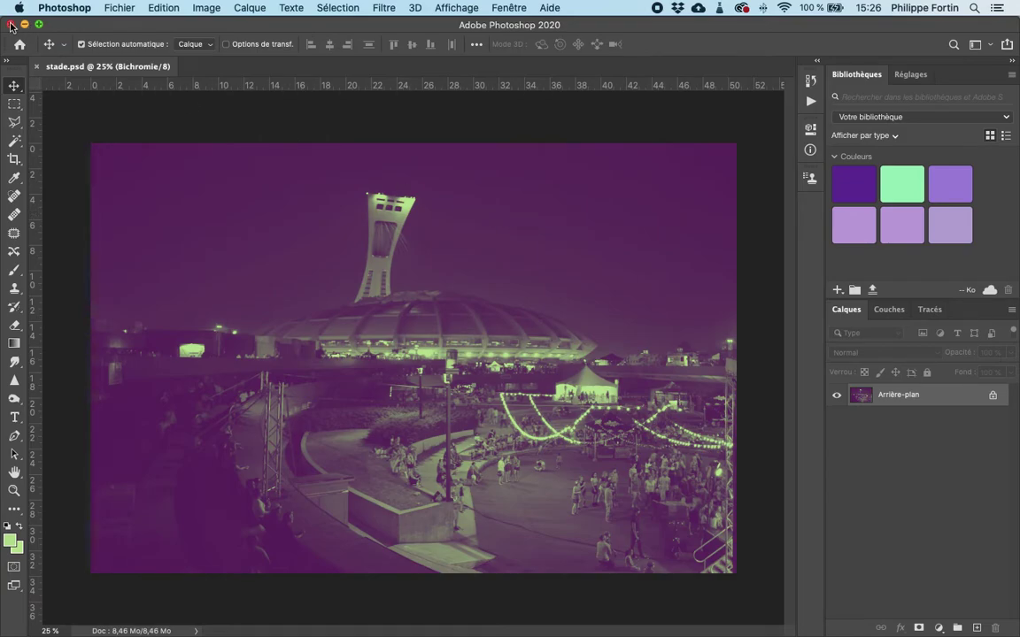
{"action": "left_click", "coordinate": [543, 288]}
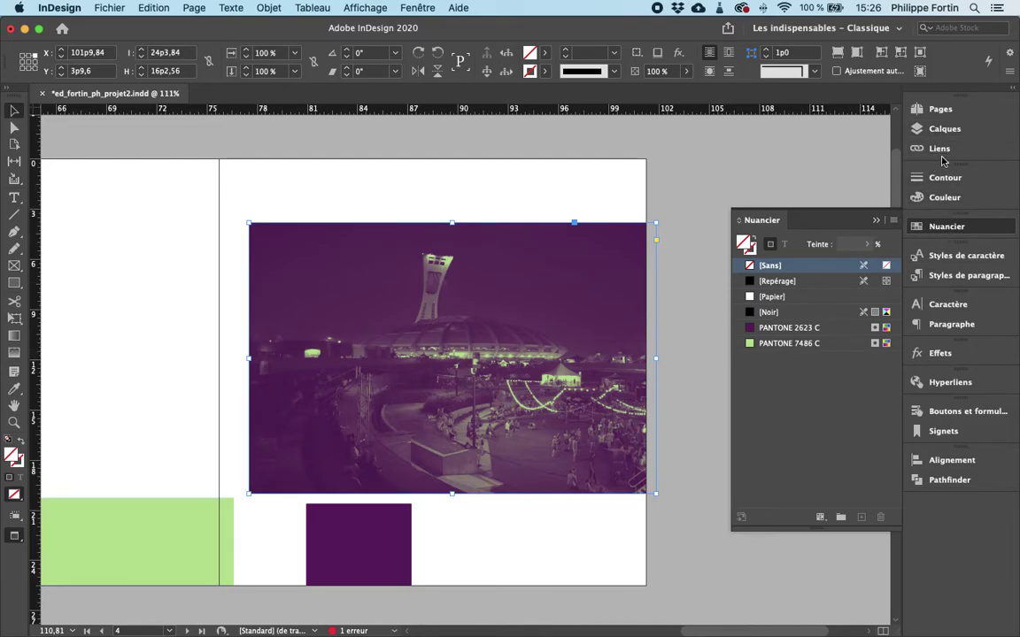
Step: Update the modified stade.psd link in the Links panel so it shows as Bichrome
{"action": "left_click", "coordinate": [936, 148]}
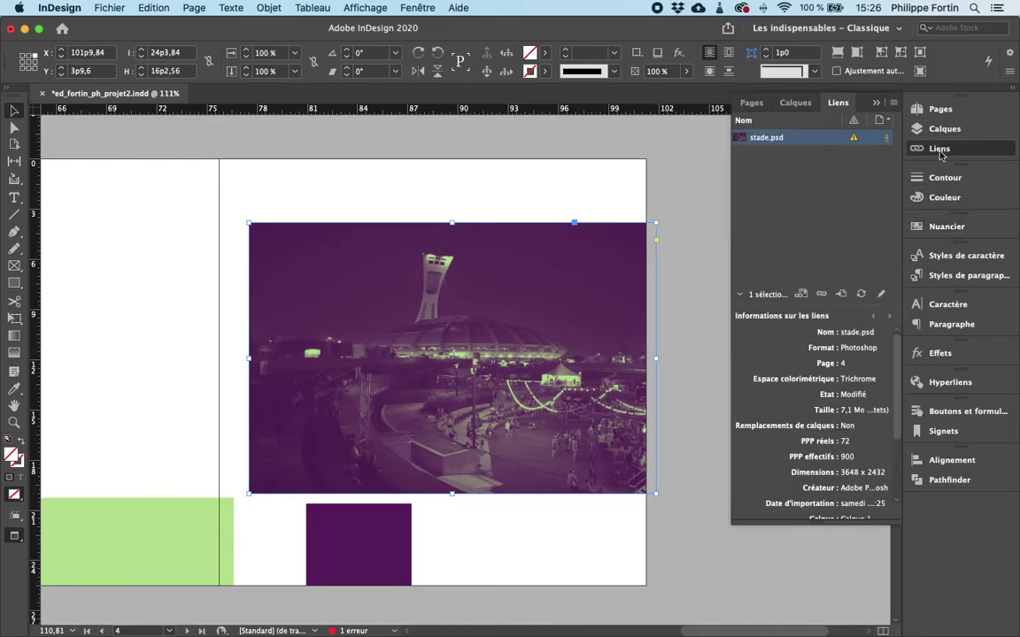
{"action": "left_click", "coordinate": [861, 294]}
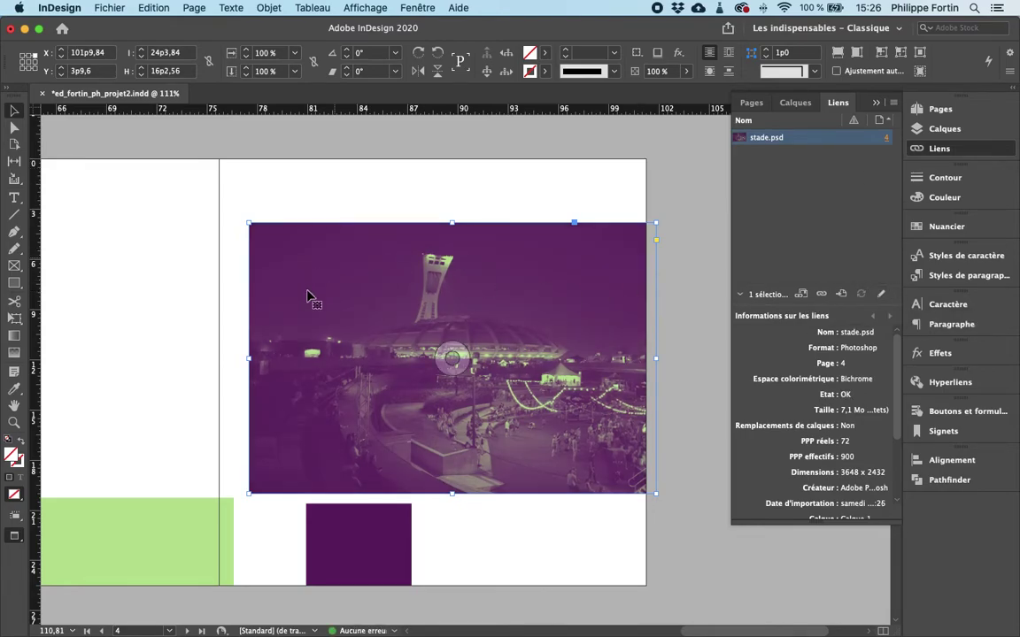
{"action": "left_click", "coordinate": [673, 331]}
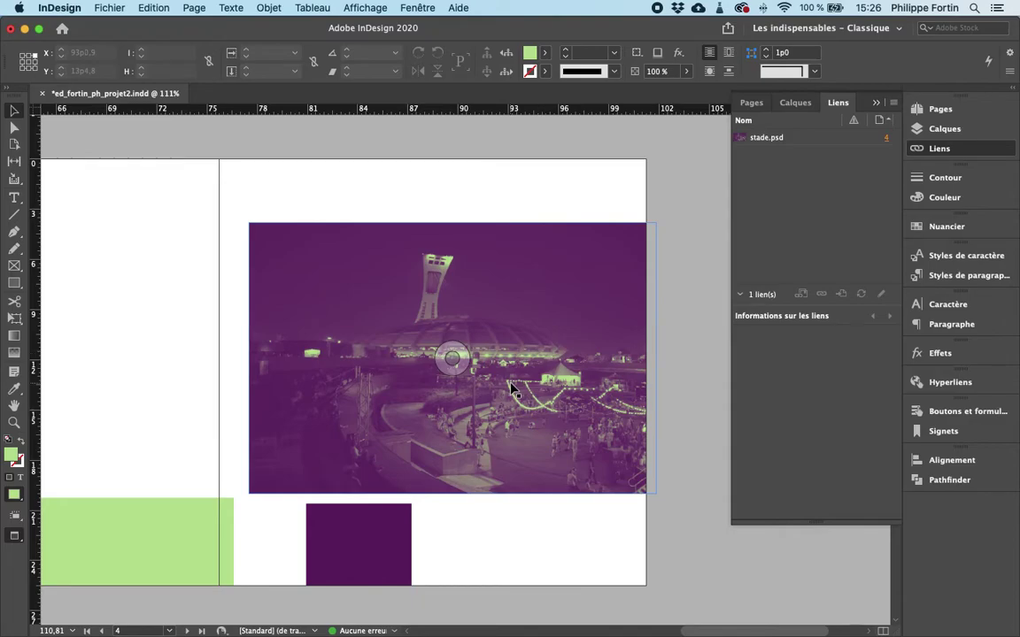
Step: Return to the Swatches panel and try deleting the PANTONE 7486 C swatch
{"action": "left_click", "coordinate": [993, 227]}
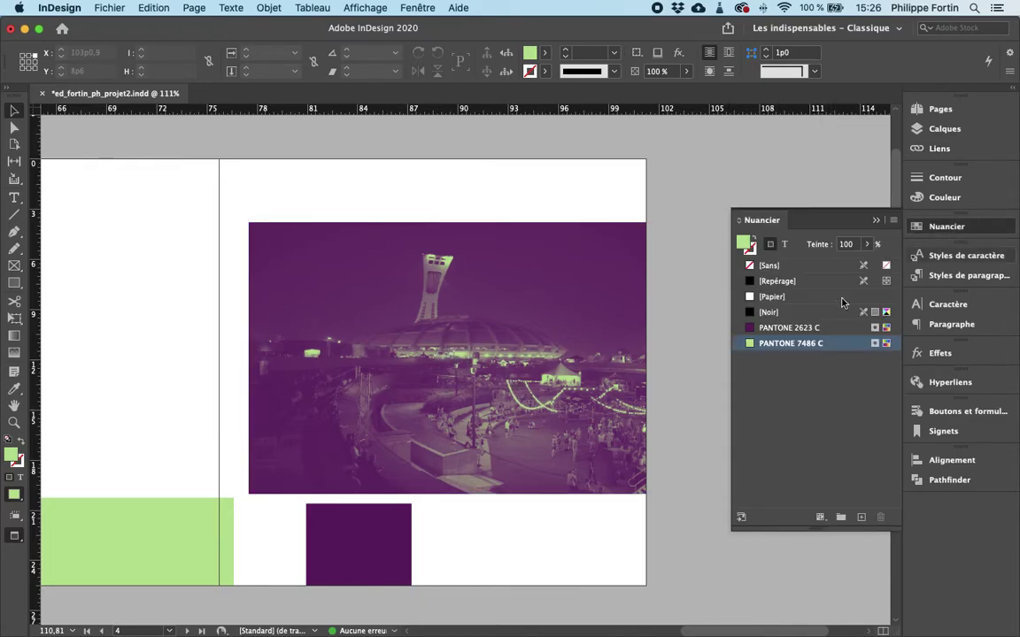
{"action": "left_click", "coordinate": [600, 385]}
{"action": "left_click", "coordinate": [688, 410]}
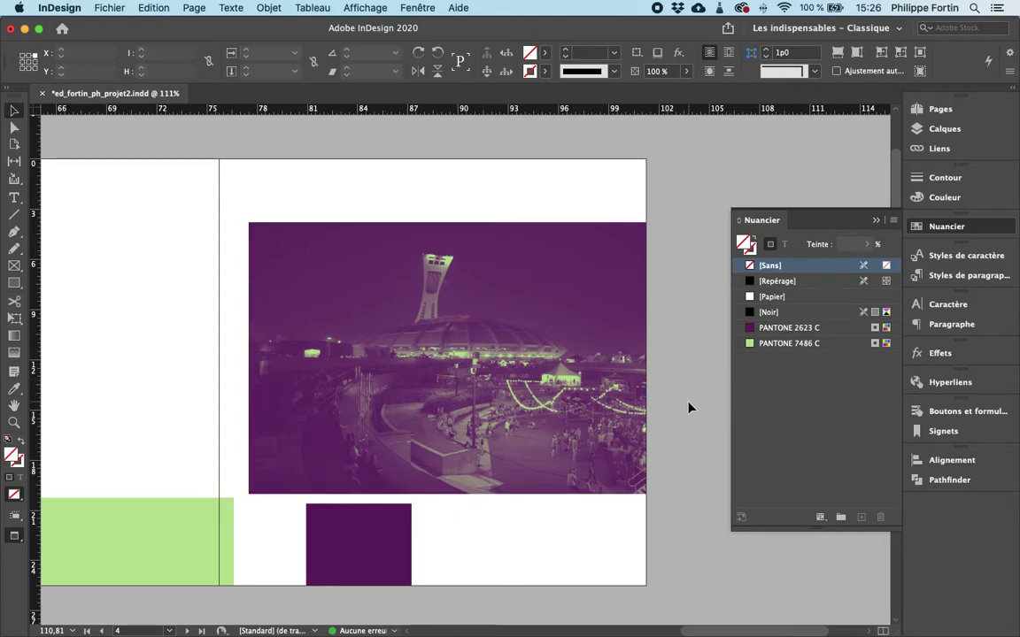
{"action": "left_click_drag", "start_coordinate": [832, 354], "coordinate": [881, 521]}
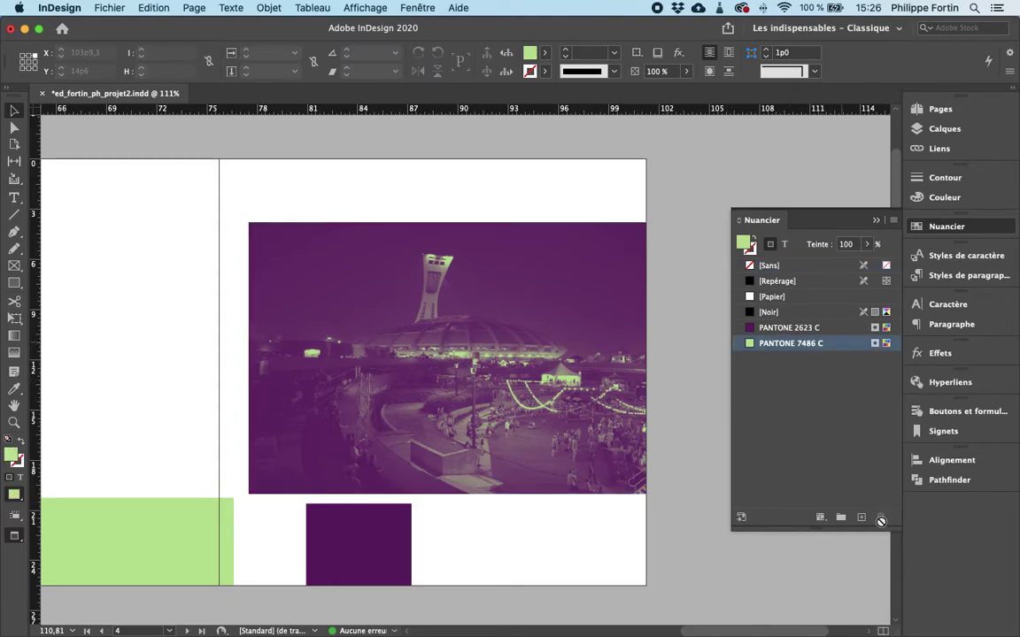
{"action": "left_click", "coordinate": [797, 327]}
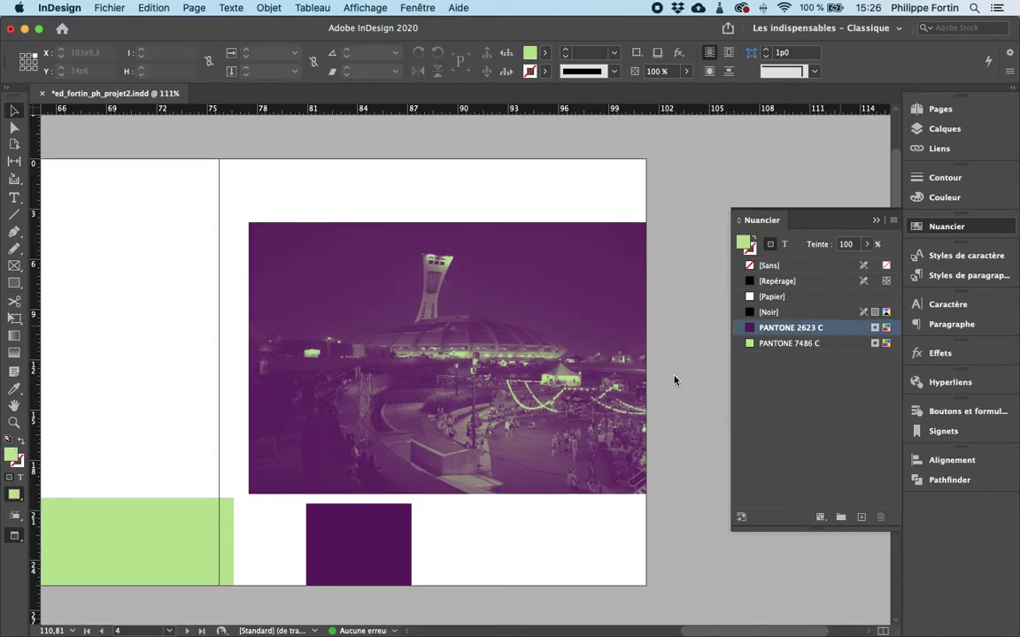
Step: Drag the stadium photo frame off the page onto the pasteboard, leaving the two rectangles
{"action": "left_click", "coordinate": [668, 381]}
{"action": "left_click", "coordinate": [544, 337]}
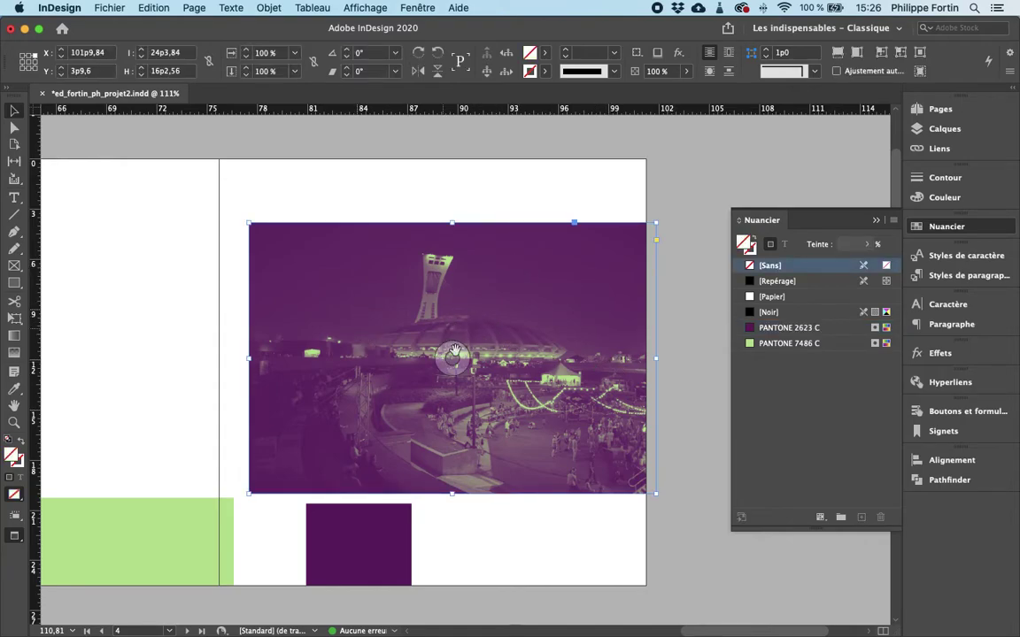
{"action": "mouse_move", "coordinate": [790, 343]}
{"action": "left_click_drag", "start_coordinate": [810, 338], "coordinate": [657, 333]}
{"action": "left_click", "coordinate": [670, 284]}
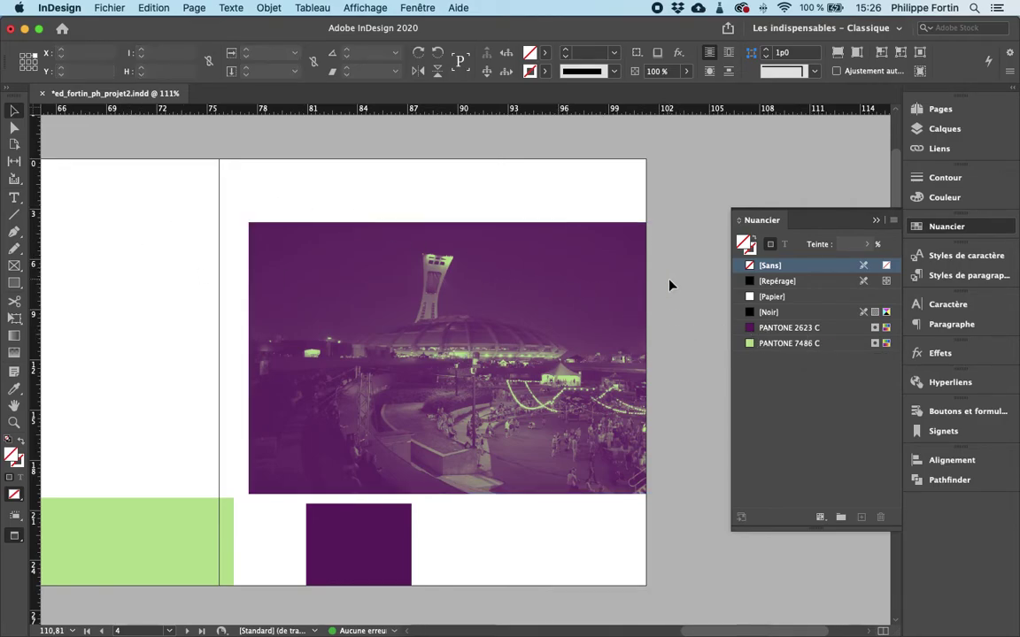
{"action": "left_click", "coordinate": [843, 342]}
{"action": "left_click", "coordinate": [625, 382]}
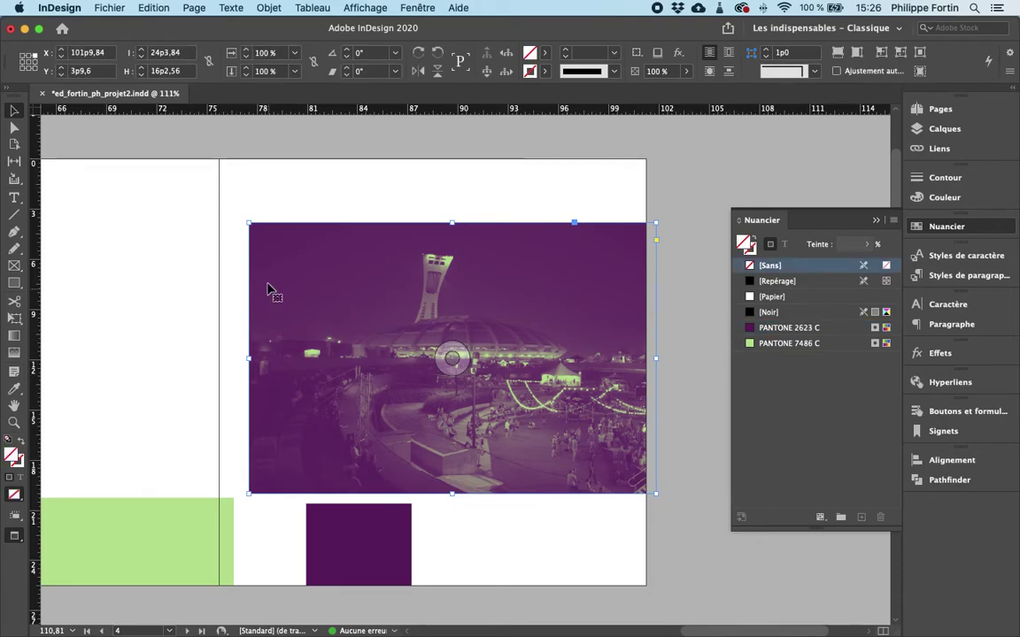
{"action": "mouse_move", "coordinate": [269, 277]}
{"action": "left_mouse_down"}
{"action": "mouse_move", "coordinate": [402, 281]}
{"action": "mouse_move", "coordinate": [708, 210]}
{"action": "left_mouse_up"}
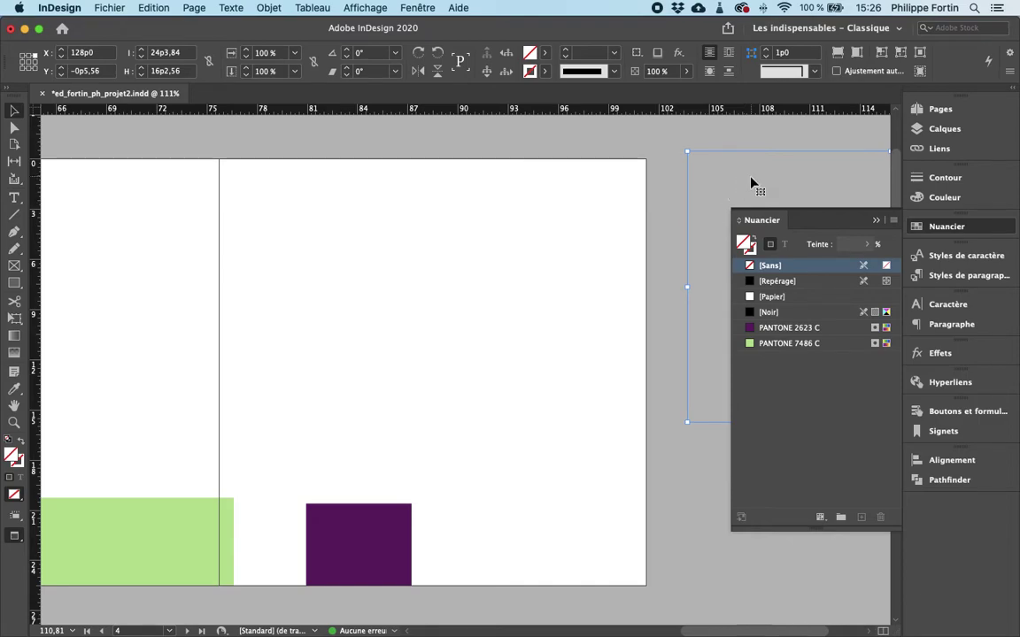
{"action": "left_click", "coordinate": [460, 209]}
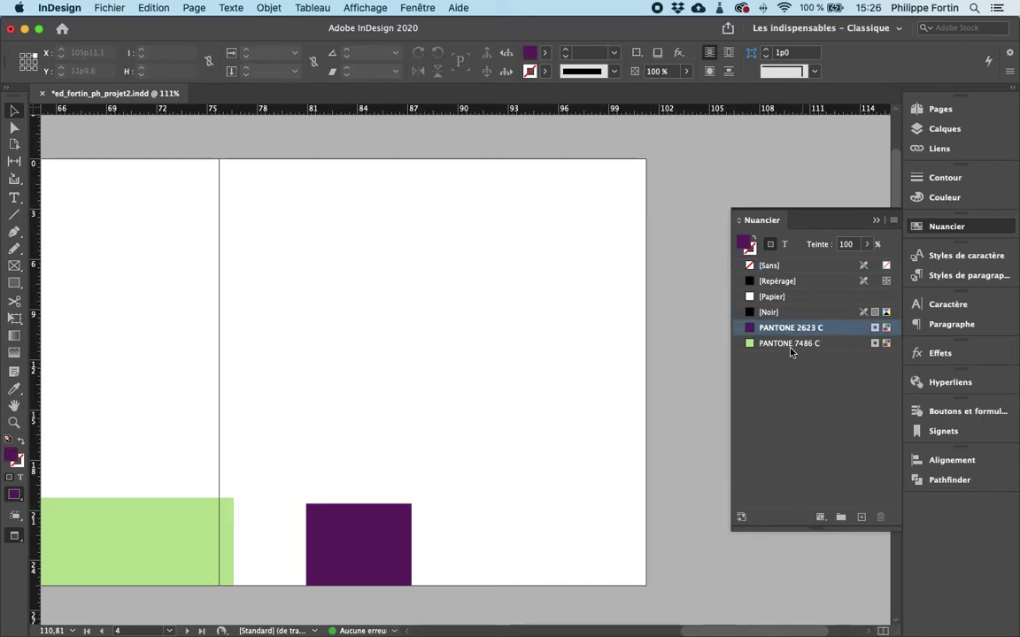
Step: Show pasteboard items and delete the stadium photo frame from the pasteboard
{"action": "key", "text": "w"}
{"action": "scroll", "coordinate": [695, 418], "scroll_direction": "right", "scroll_amount": 5}
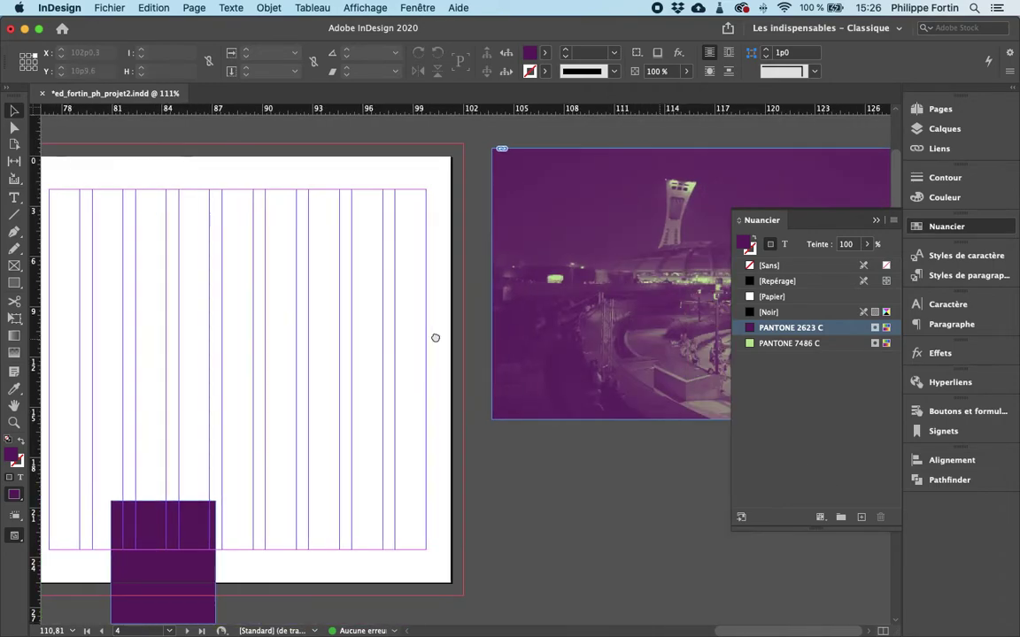
{"action": "left_click", "coordinate": [531, 310]}
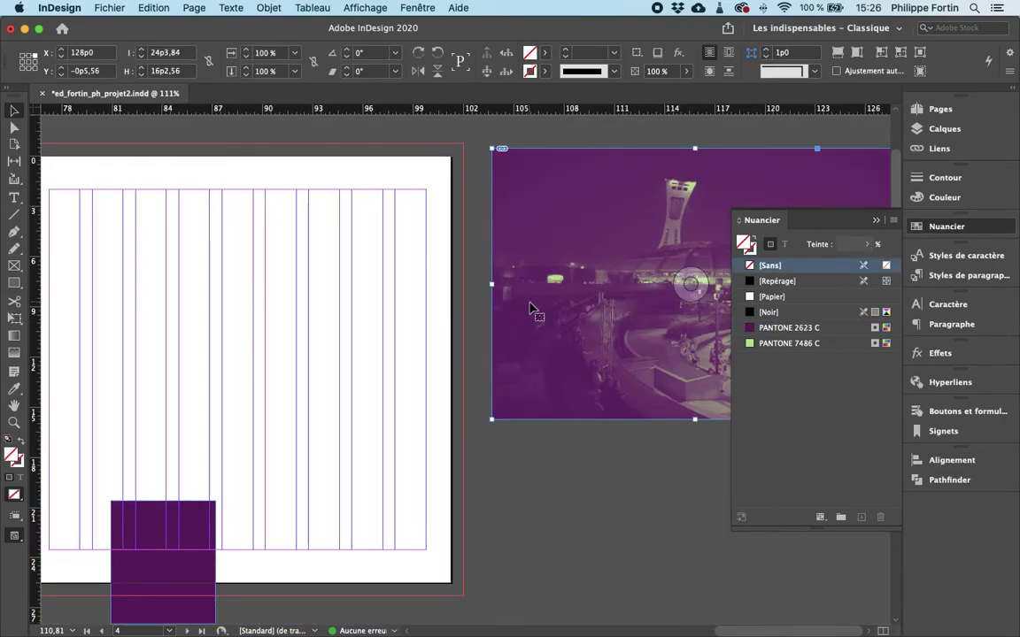
{"action": "key", "text": "Delete"}
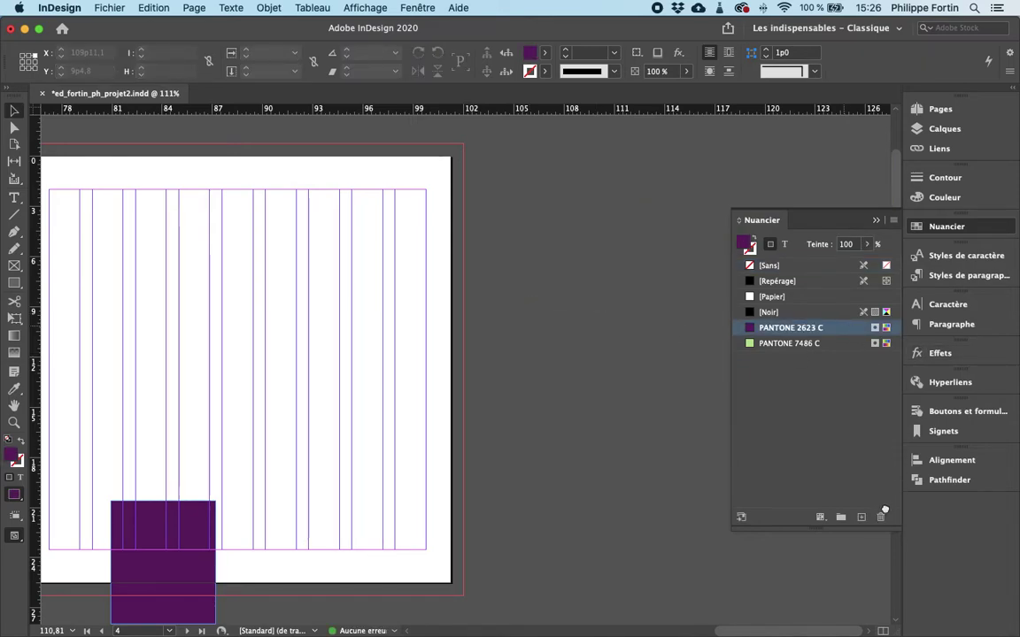
Step: Cancel deleting the PANTONE 2623 C swatch, then delete both rectangles and undo it
{"action": "left_click", "coordinate": [879, 517]}
{"action": "left_click", "coordinate": [541, 356]}
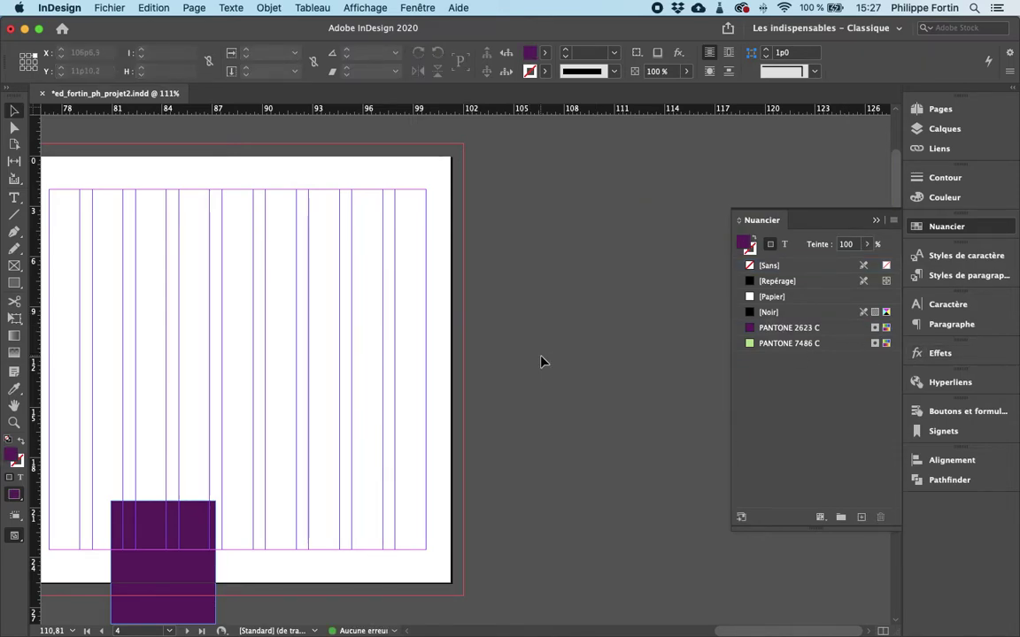
{"action": "scroll", "coordinate": [531, 359], "scroll_direction": "left", "scroll_amount": 10}
{"action": "left_click_drag", "start_coordinate": [620, 360], "coordinate": [205, 502]}
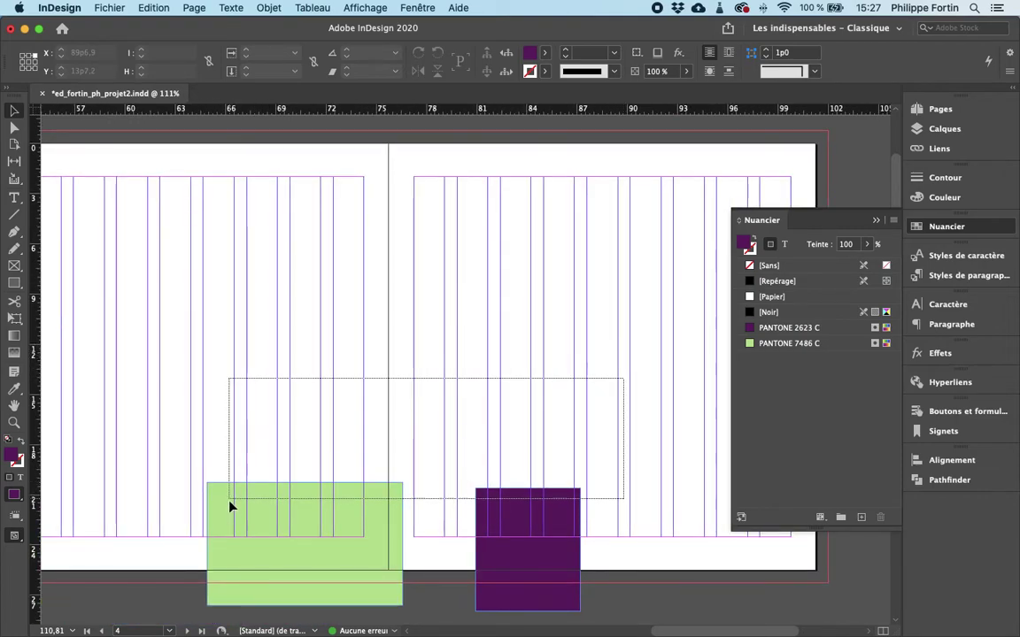
{"action": "key", "text": "Delete"}
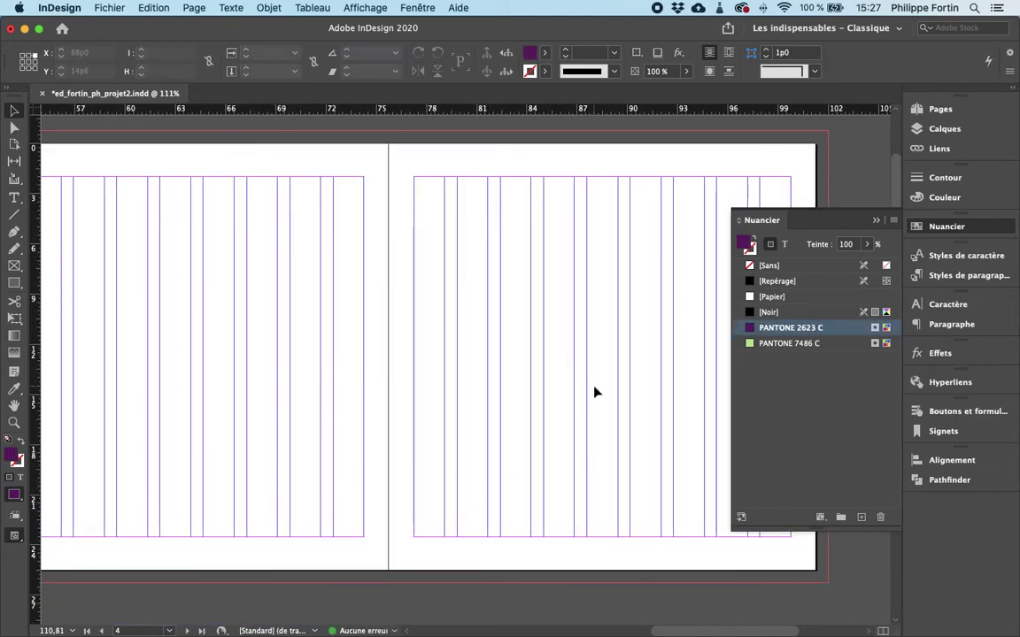
{"action": "key", "text": "super+z"}
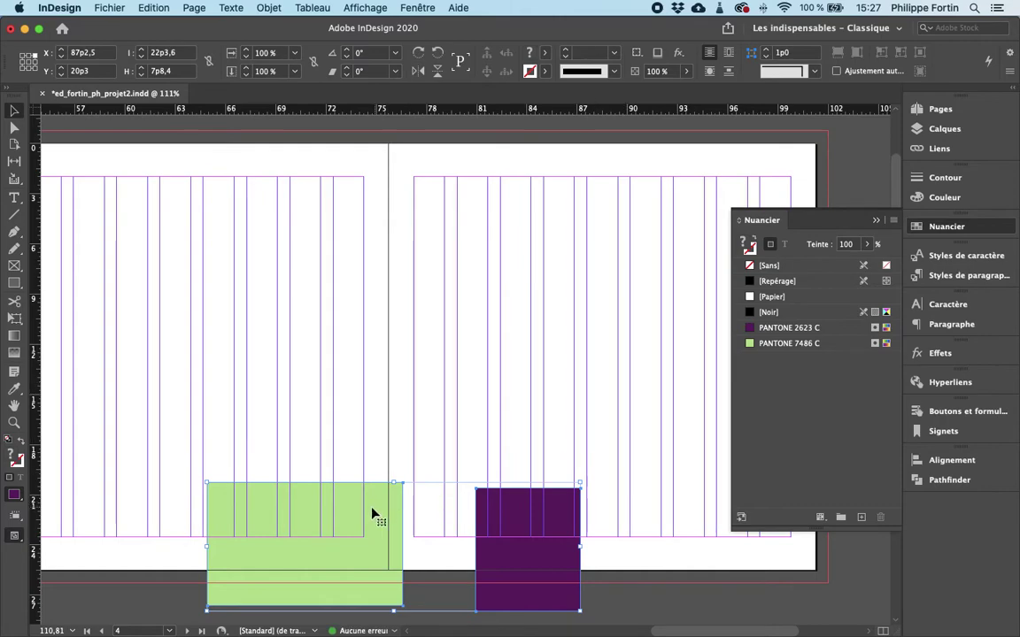
Step: Drag the green and purple rectangles up and right off the page onto the pasteboard
{"action": "scroll", "coordinate": [373, 514], "scroll_direction": "right", "scroll_amount": 10}
{"action": "scroll", "coordinate": [373, 514], "scroll_direction": "down", "scroll_amount": 3}
{"action": "left_click_drag", "start_coordinate": [186, 447], "coordinate": [839, 196]}
{"action": "left_click", "coordinate": [516, 305]}
{"action": "scroll", "coordinate": [516, 306], "scroll_direction": "up", "scroll_amount": 3}
{"action": "scroll", "coordinate": [516, 306], "scroll_direction": "left", "scroll_amount": 3}
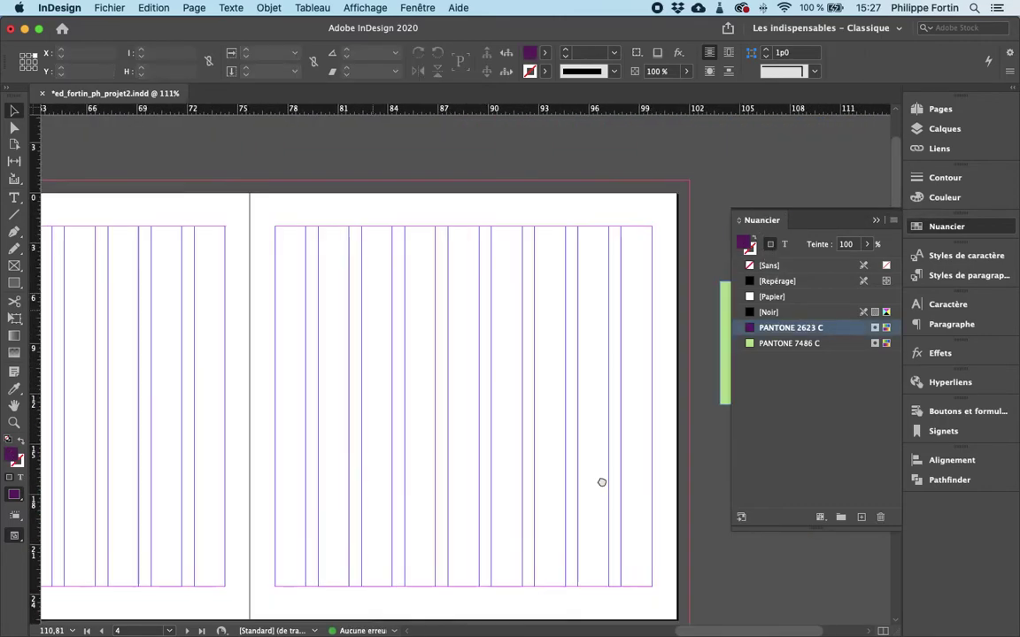
{"action": "scroll", "coordinate": [549, 447], "scroll_direction": "left", "scroll_amount": 3}
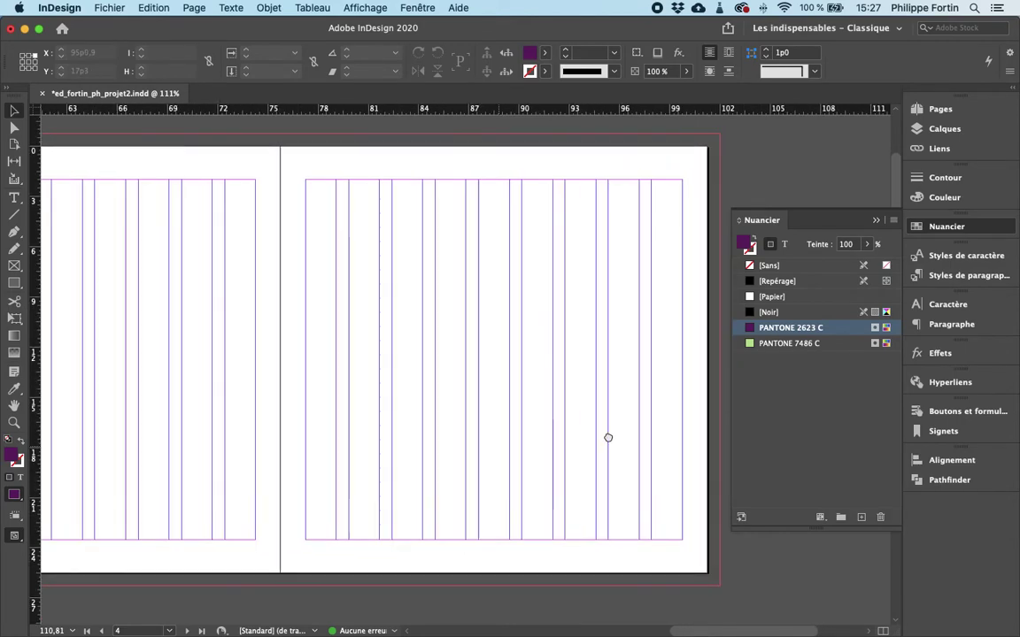
{"action": "left_click", "coordinate": [894, 220]}
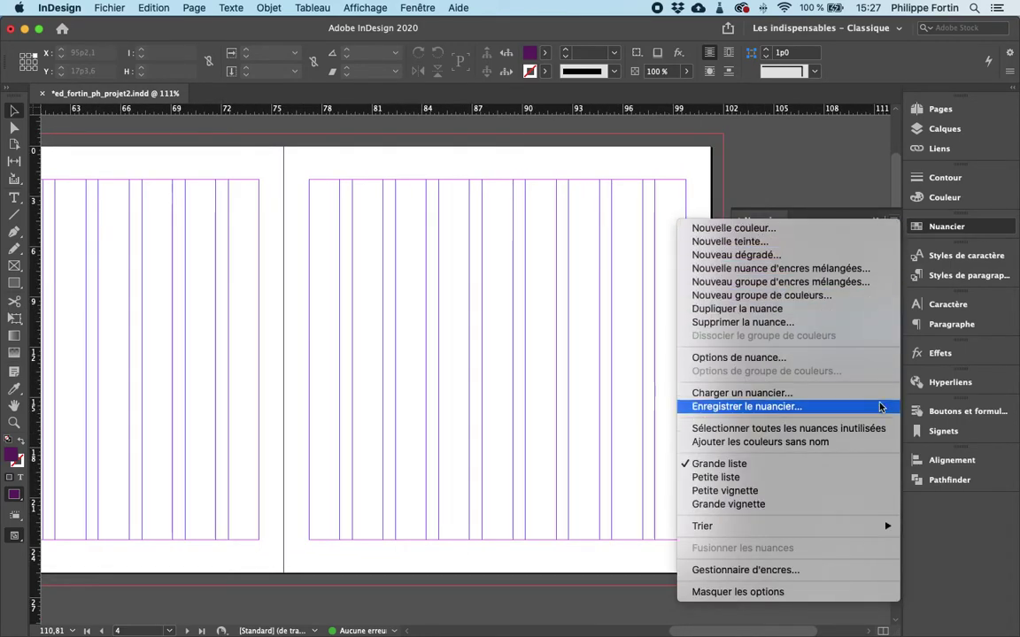
Step: Marquee-select the green and purple rectangles on the pasteboard and delete them
{"action": "left_click", "coordinate": [880, 429]}
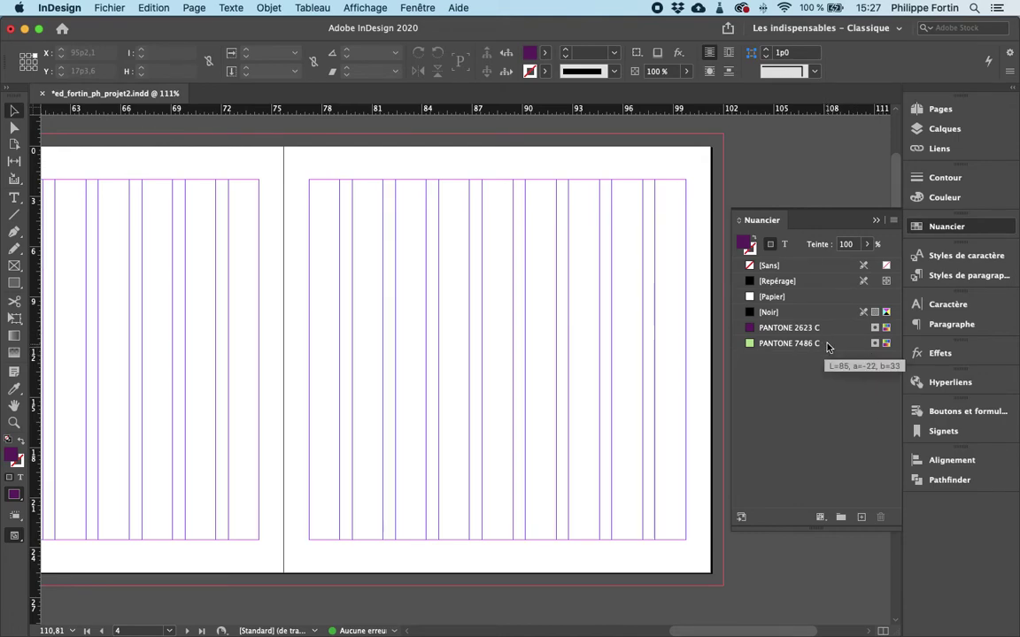
{"action": "left_click_drag", "start_coordinate": [615, 255], "coordinate": [140, 268]}
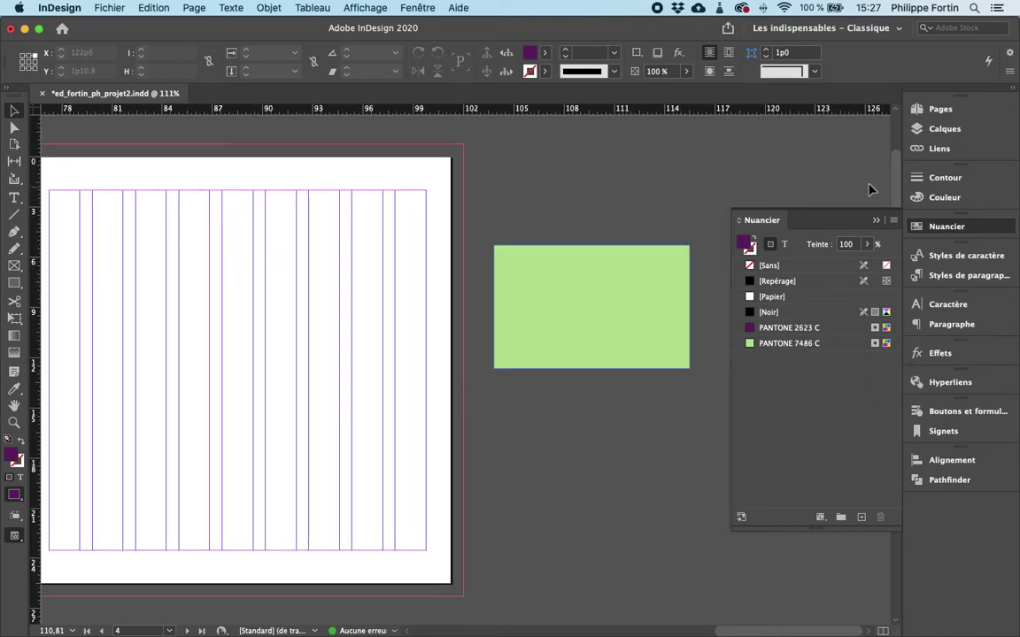
{"action": "left_click", "coordinate": [826, 198]}
{"action": "left_click_drag", "start_coordinate": [547, 219], "coordinate": [780, 323]}
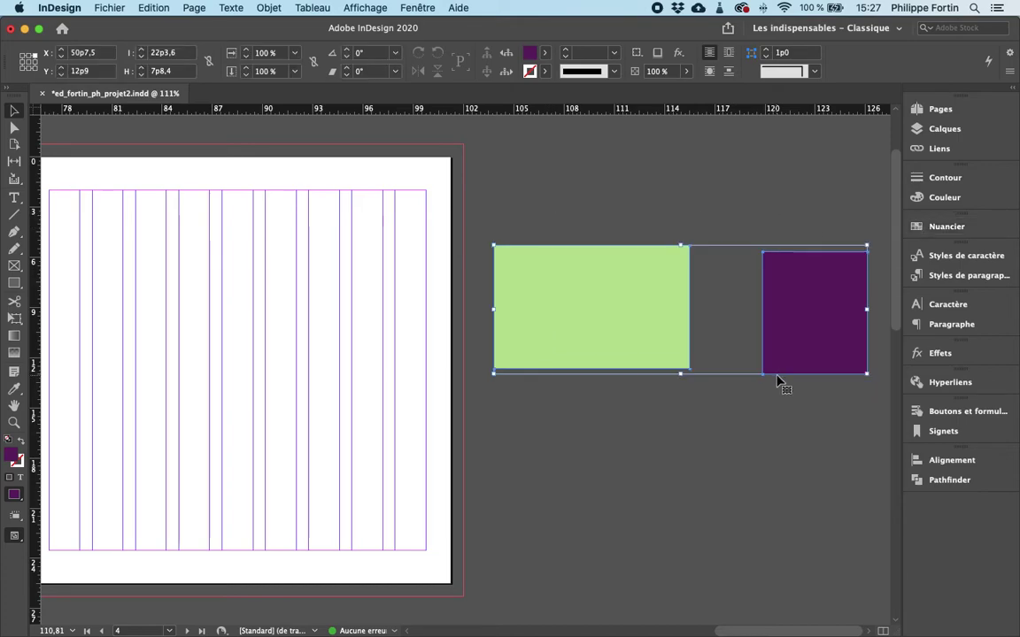
{"action": "key", "text": "Delete"}
{"action": "scroll", "coordinate": [735, 416], "scroll_direction": "left", "scroll_amount": 10}
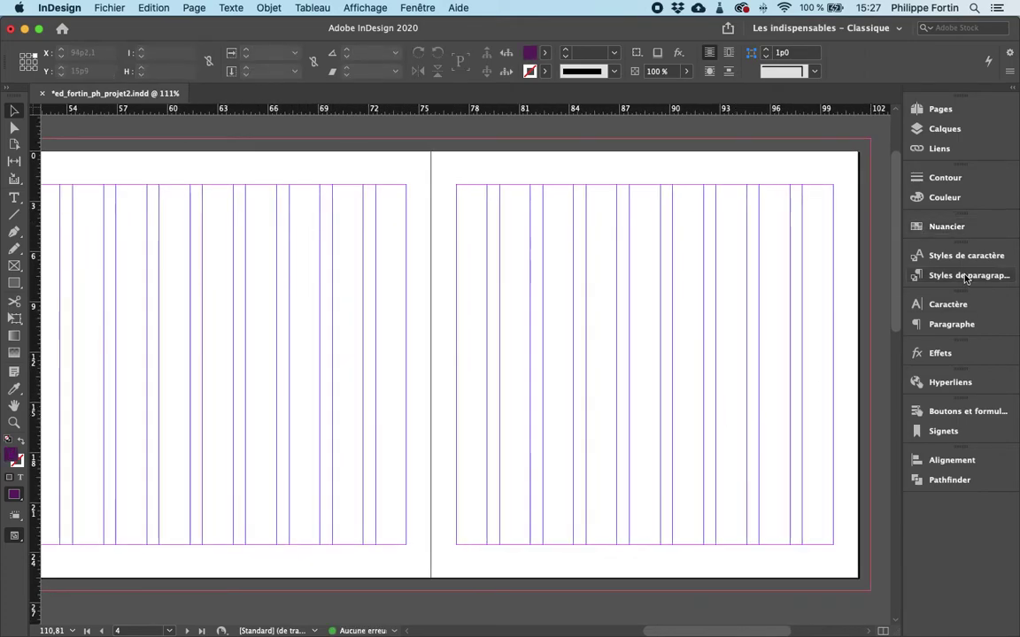
{"action": "scroll", "coordinate": [669, 301], "scroll_direction": "right", "scroll_amount": 5}
Step: Delete the unused PANTONE 2623 C and 7486 C swatches using Select All Unused
{"action": "left_click", "coordinate": [962, 227]}
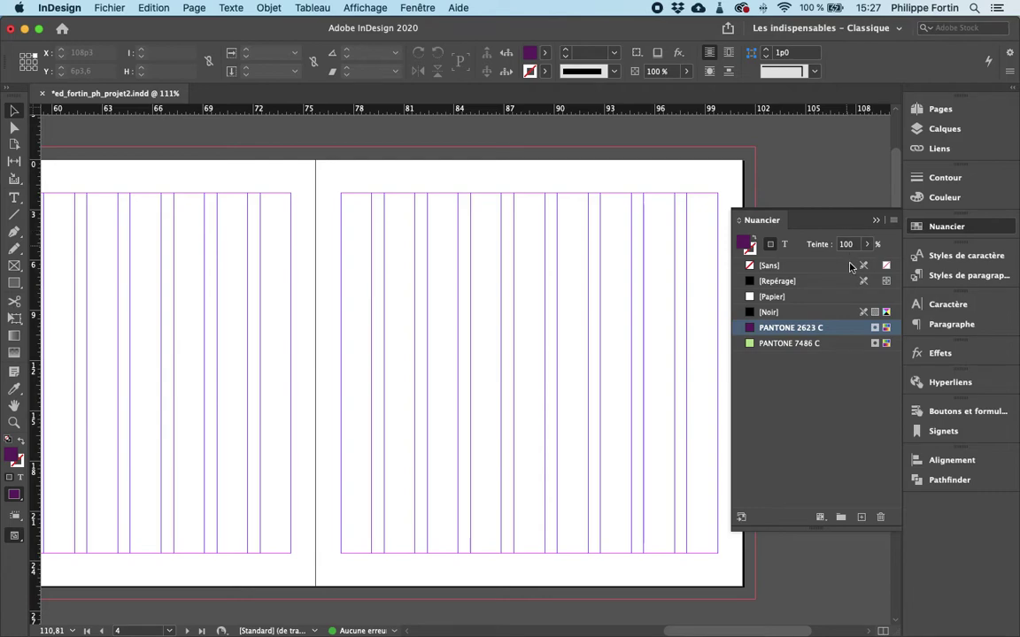
{"action": "left_click", "coordinate": [893, 222]}
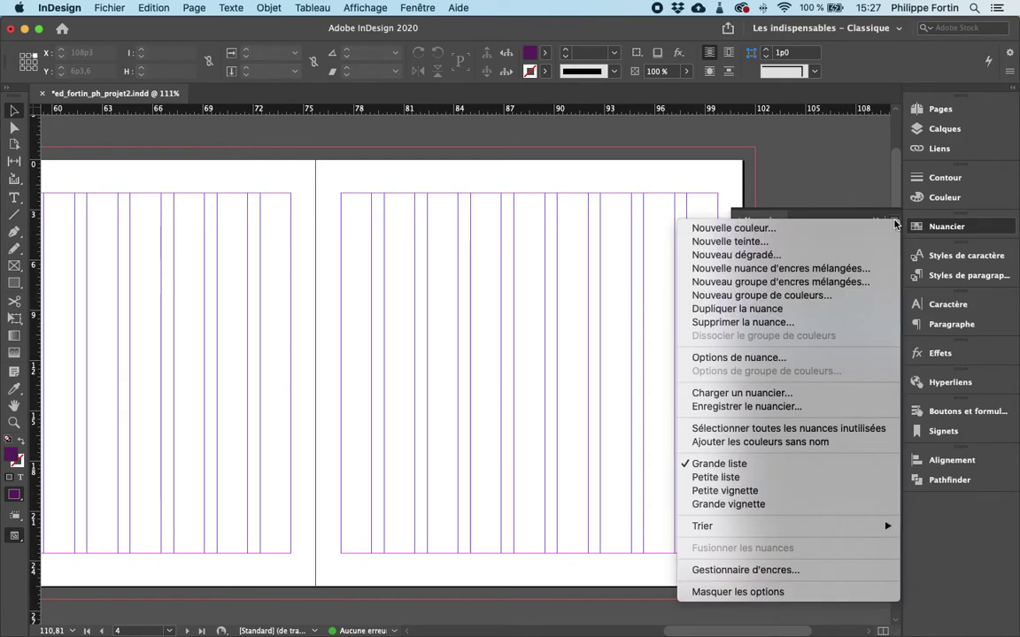
{"action": "left_click", "coordinate": [887, 429]}
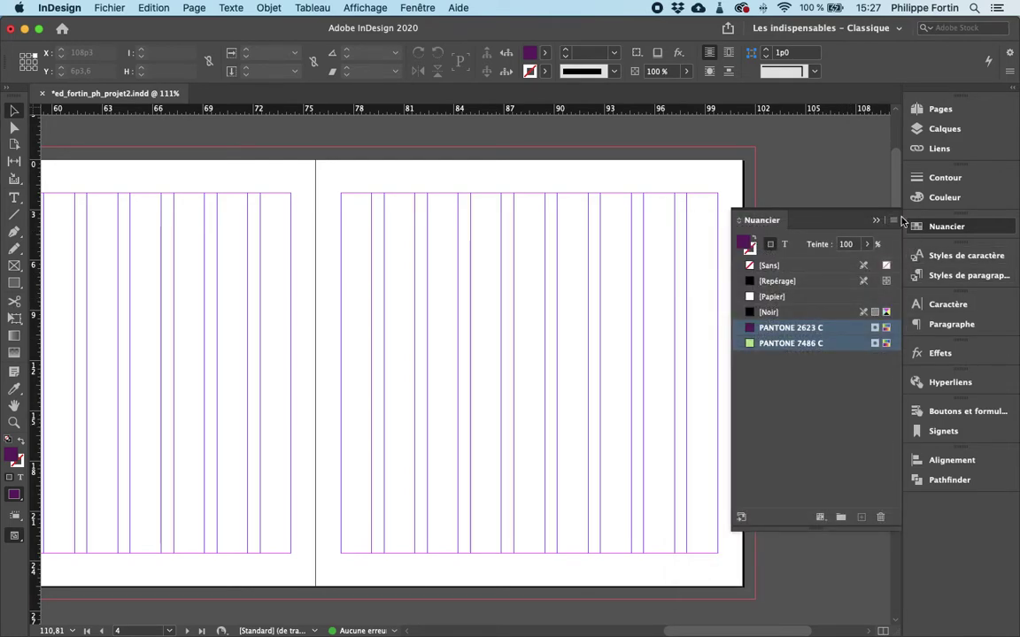
{"action": "left_click", "coordinate": [880, 518]}
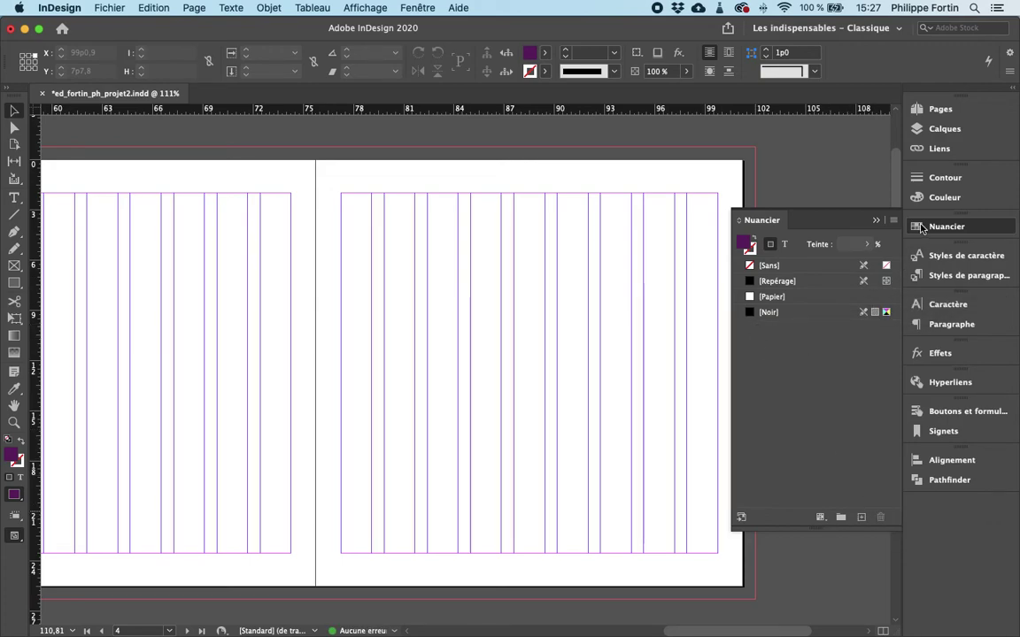
{"action": "left_click", "coordinate": [920, 228]}
{"action": "scroll", "coordinate": [751, 270], "scroll_direction": "right", "scroll_amount": 3}
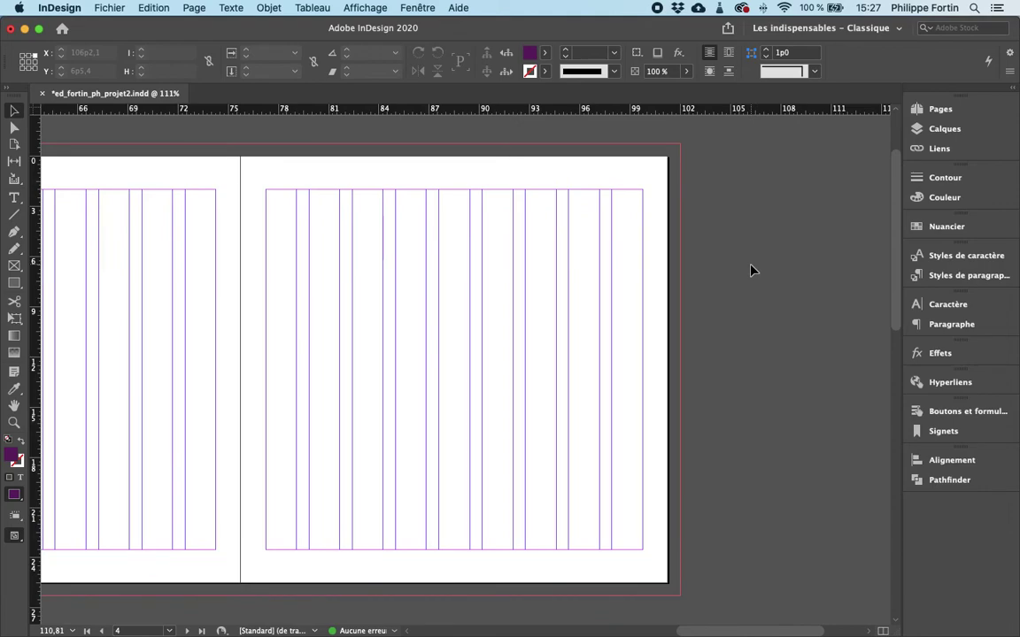
{"action": "left_click", "coordinate": [940, 226]}
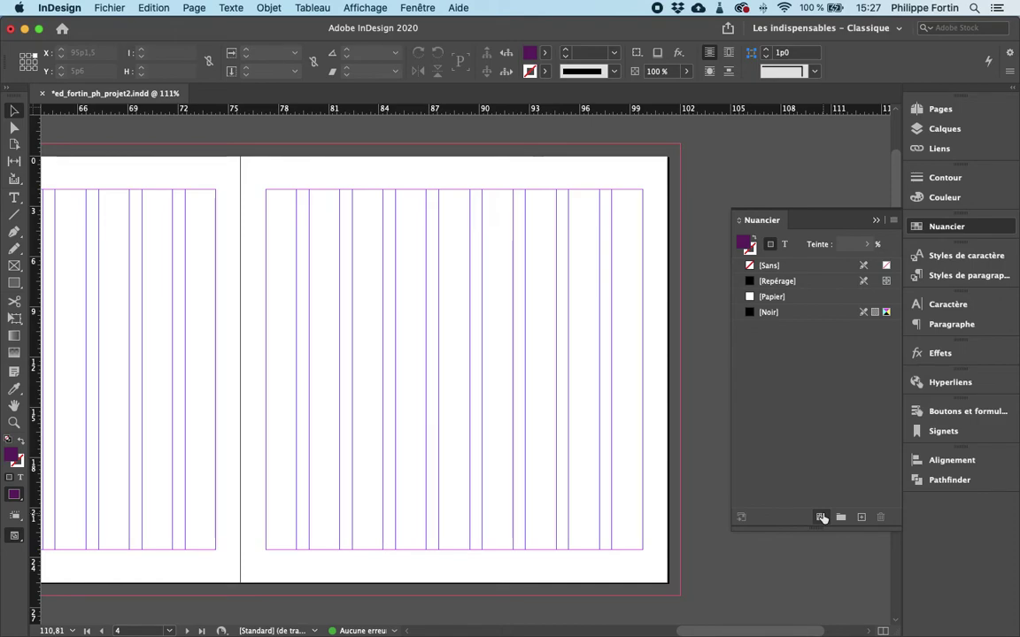
Step: Start a new Spot colour swatch from PANTONE+ Solid Coated, entering 363
{"action": "left_click", "coordinate": [821, 517]}
{"action": "left_click", "coordinate": [893, 220]}
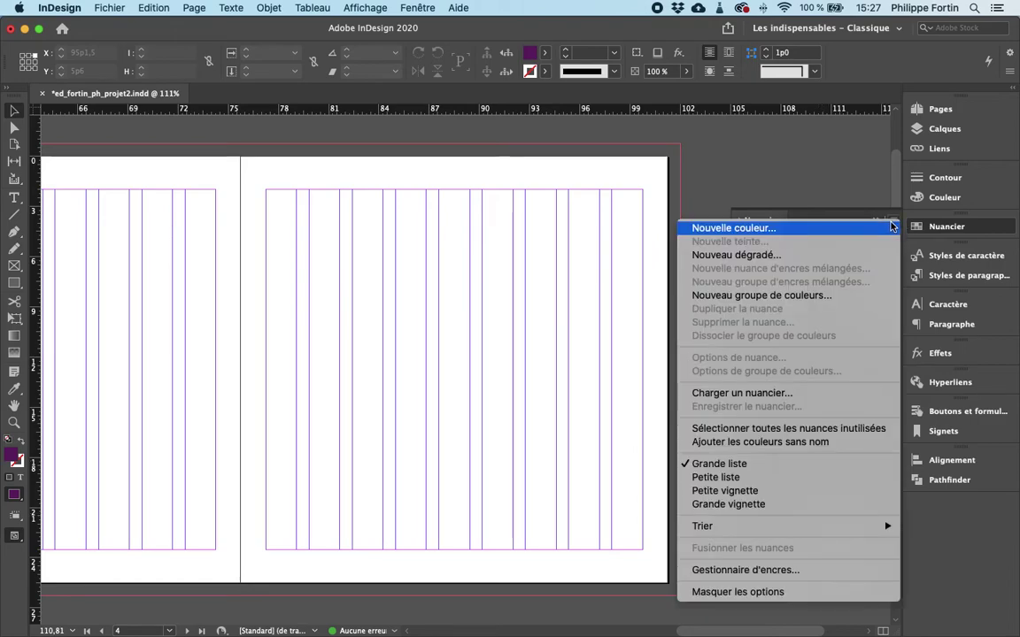
{"action": "left_click", "coordinate": [699, 225]}
{"action": "left_click", "coordinate": [425, 235]}
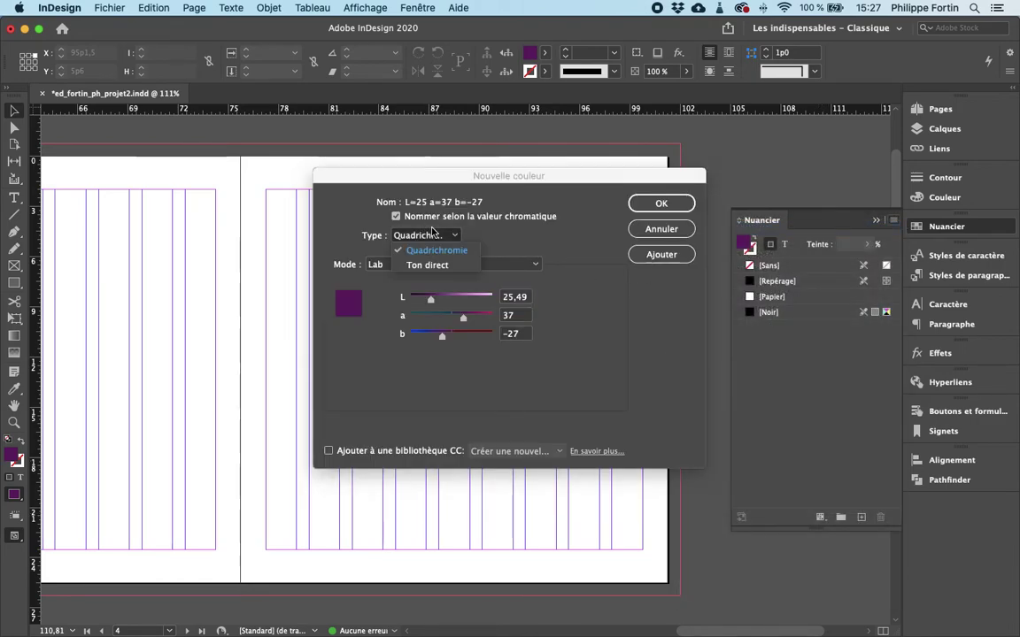
{"action": "left_click", "coordinate": [433, 264]}
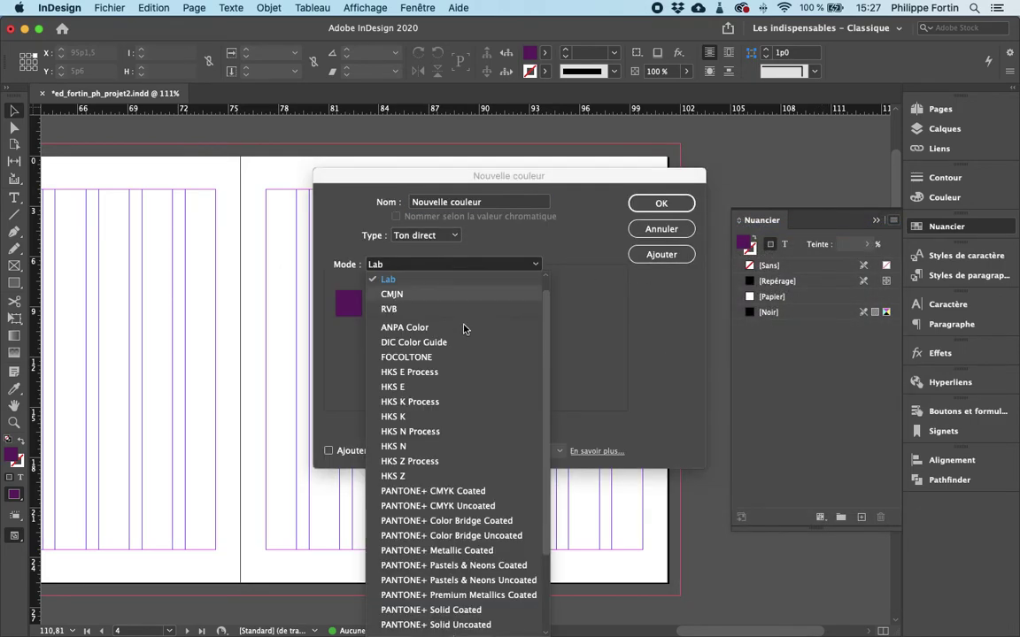
{"action": "scroll", "coordinate": [463, 354], "scroll_direction": "down", "scroll_amount": 5}
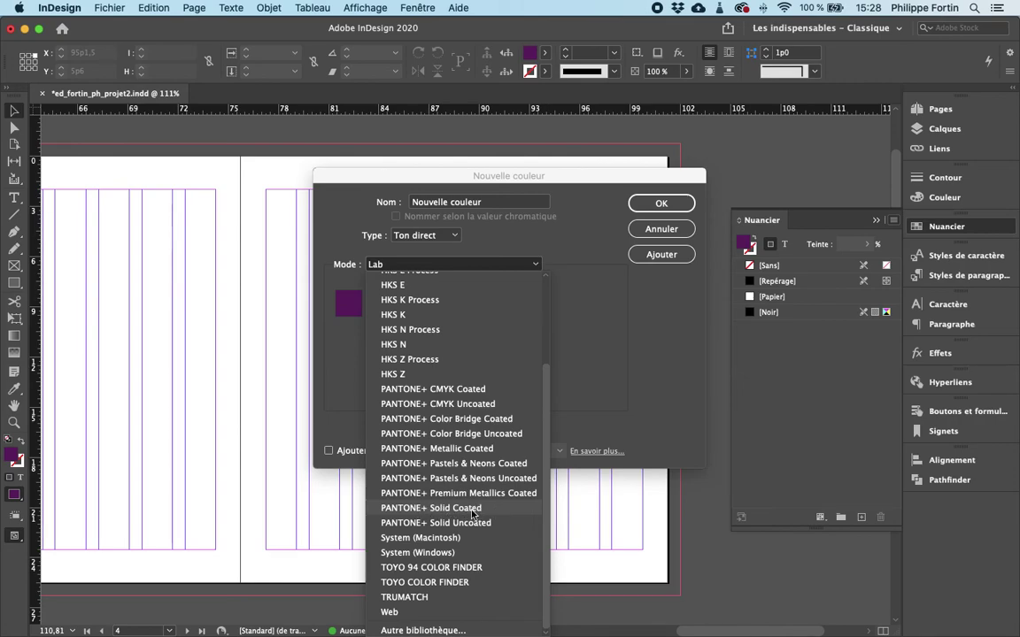
{"action": "left_click", "coordinate": [472, 510]}
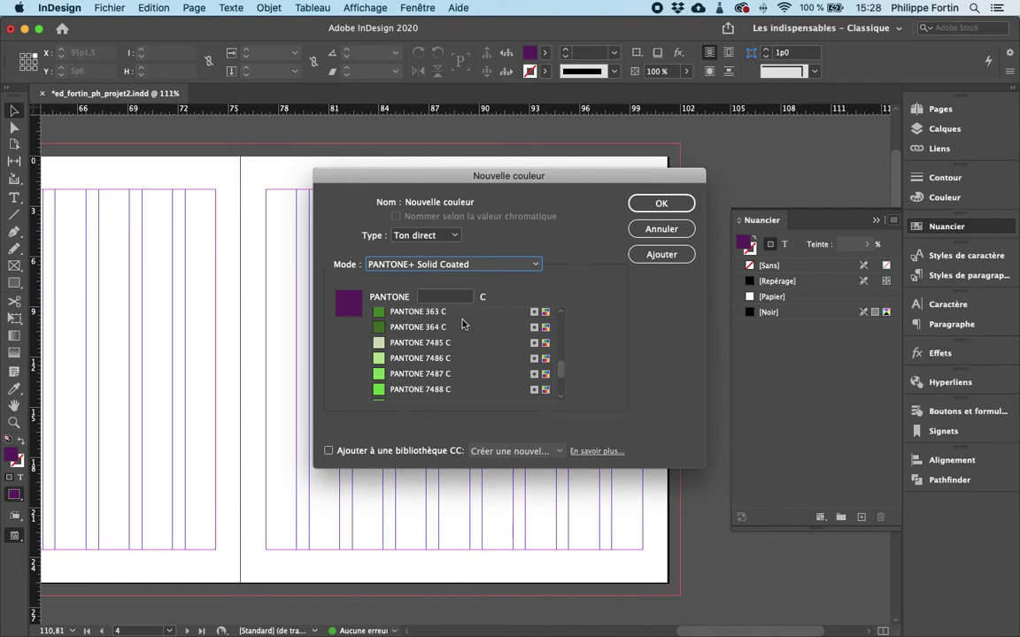
{"action": "type", "text": "363"}
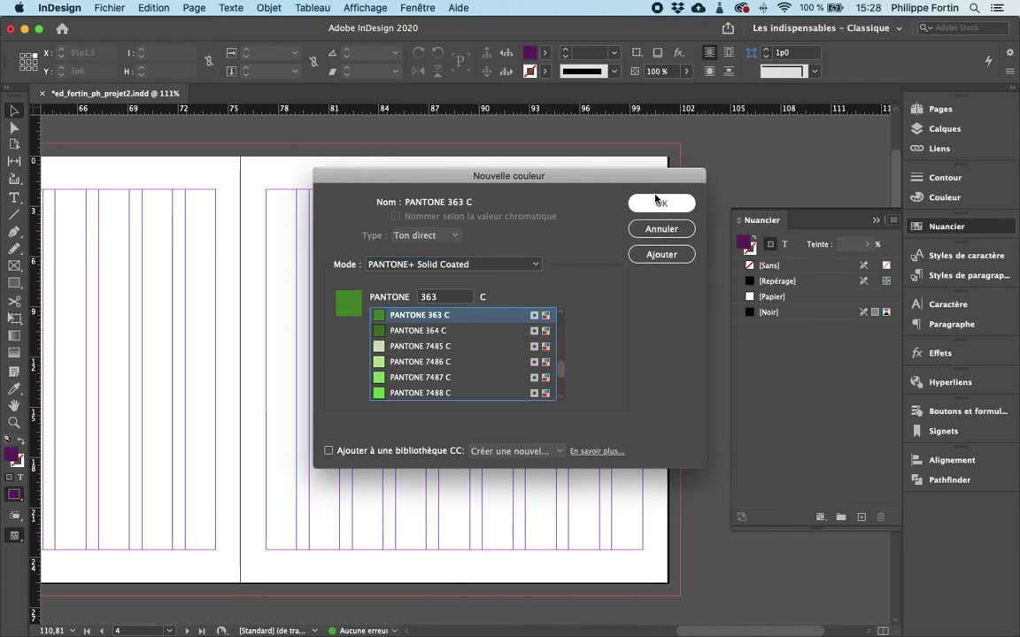